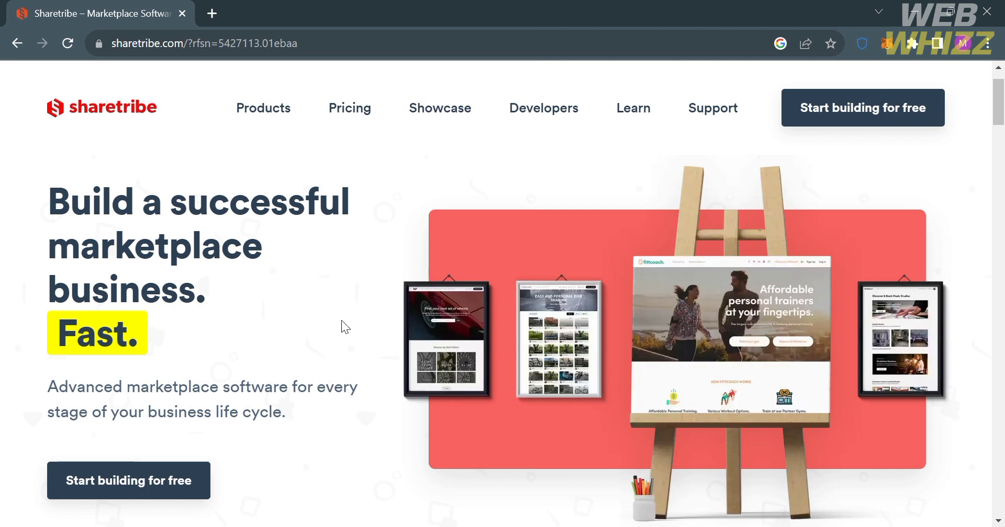
scroll(341, 322, down, 10)
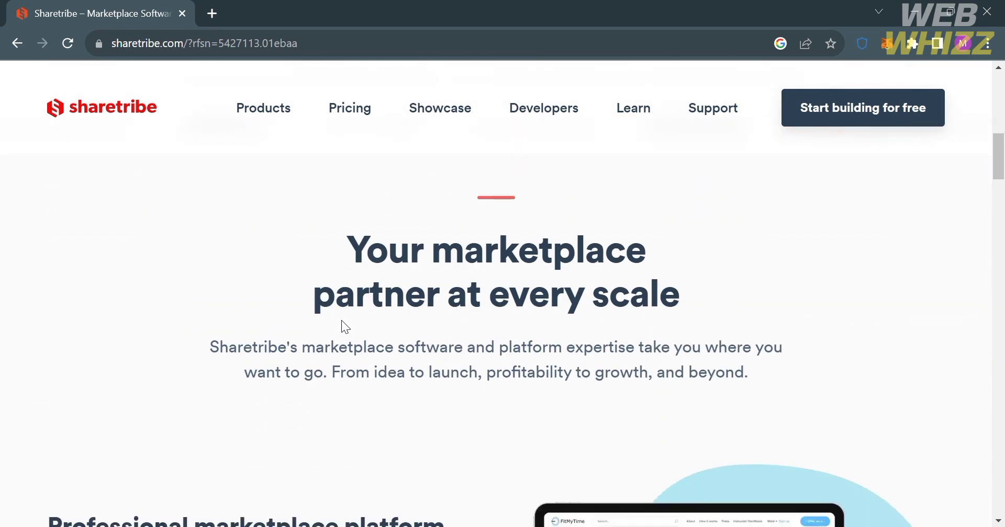
scroll(342, 321, down, 15)
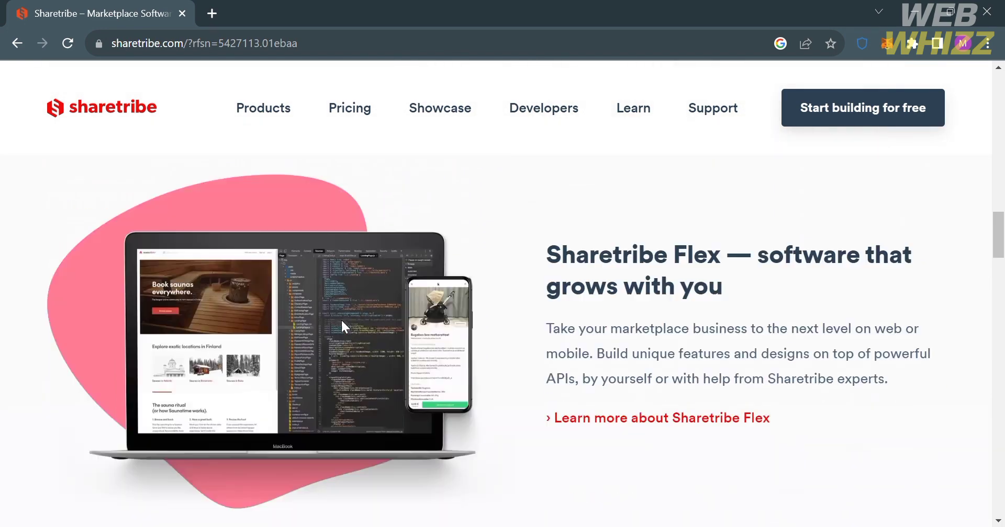
scroll(341, 321, down, 15)
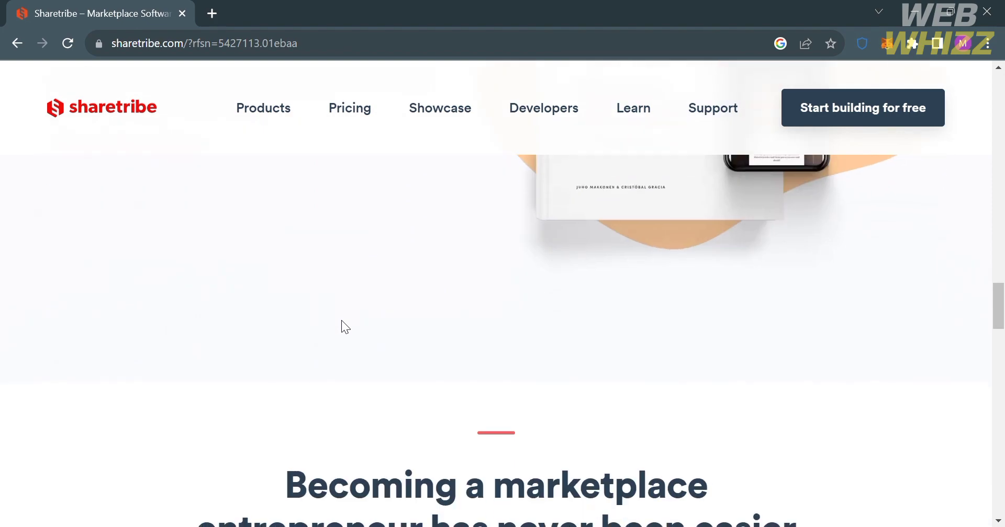
scroll(341, 320, down, 15)
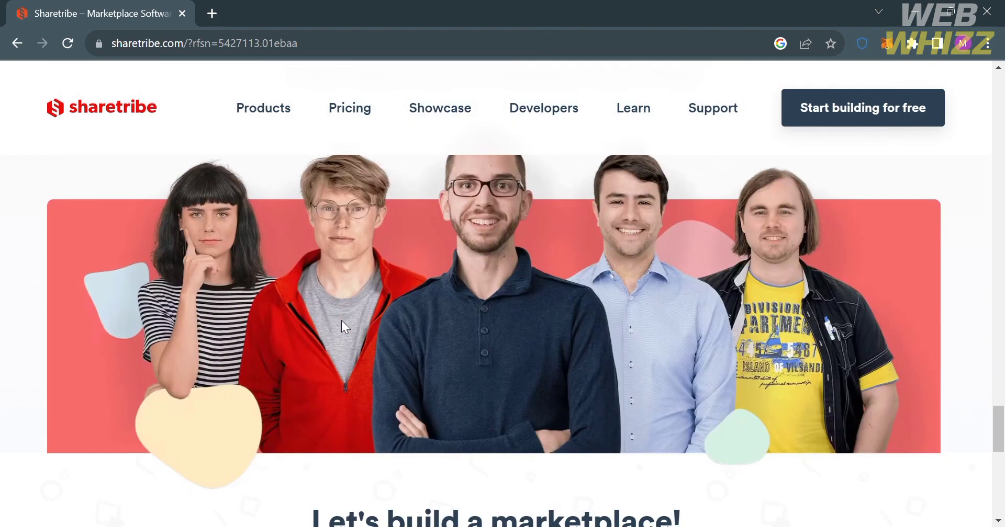
scroll(342, 320, down, 10)
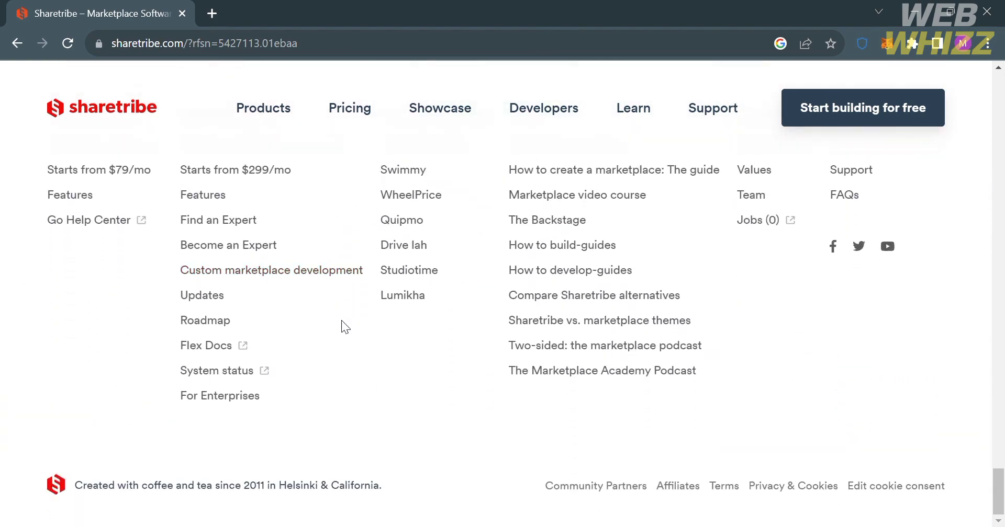
scroll(341, 320, up, 5)
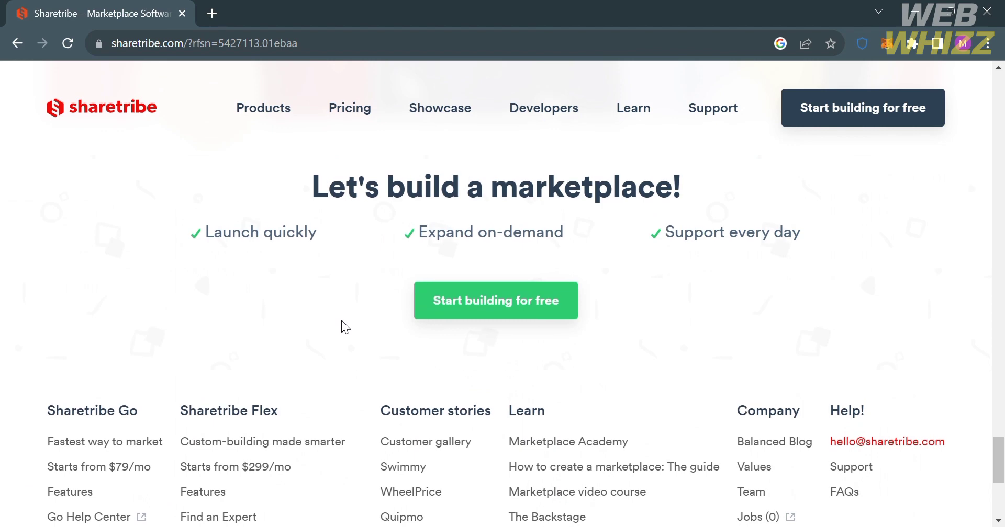
scroll(341, 320, up, 10)
scroll(342, 320, up, 2)
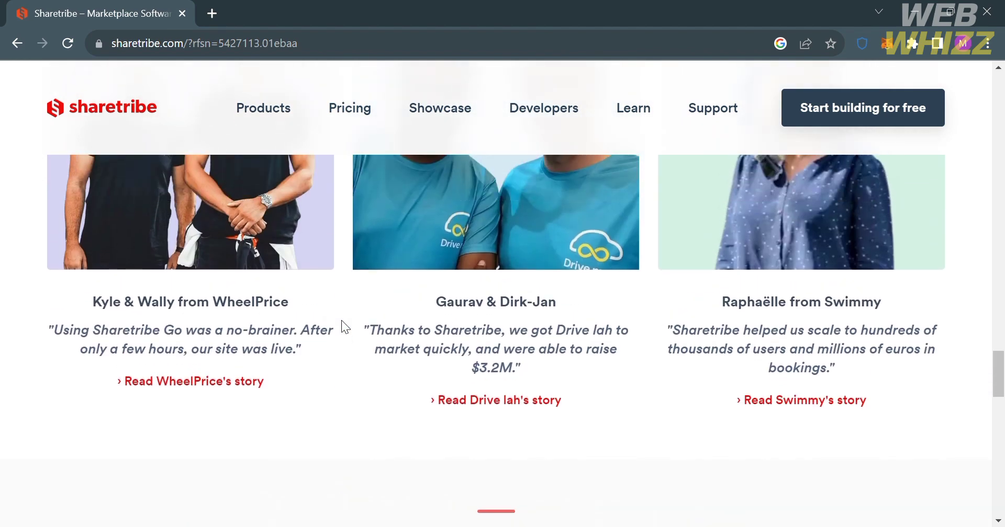
scroll(342, 321, up, 5)
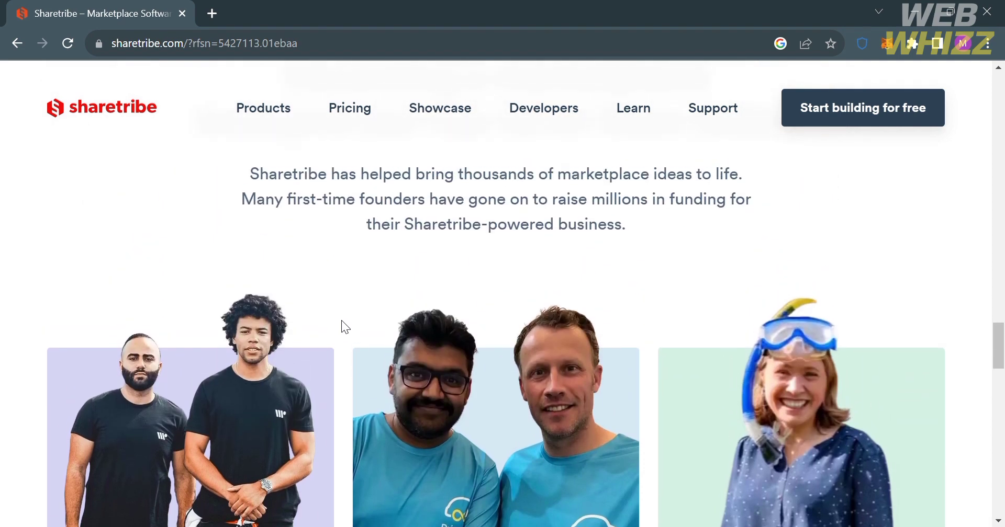
scroll(341, 320, up, 15)
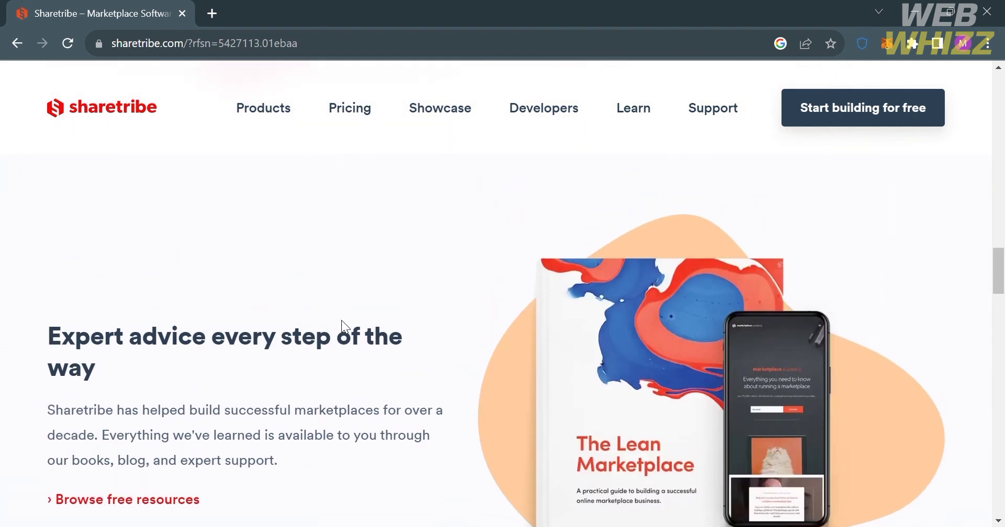
scroll(341, 321, up, 20)
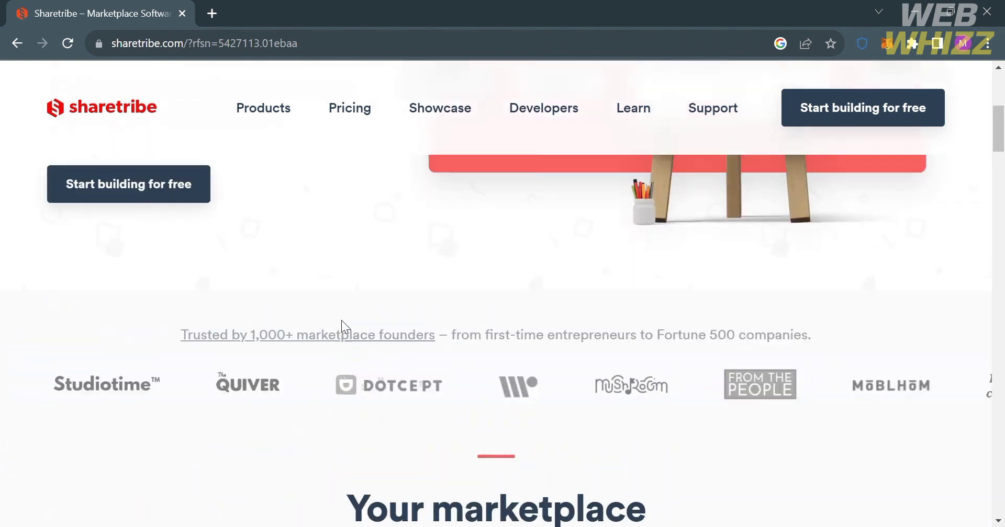
scroll(342, 320, up, 8)
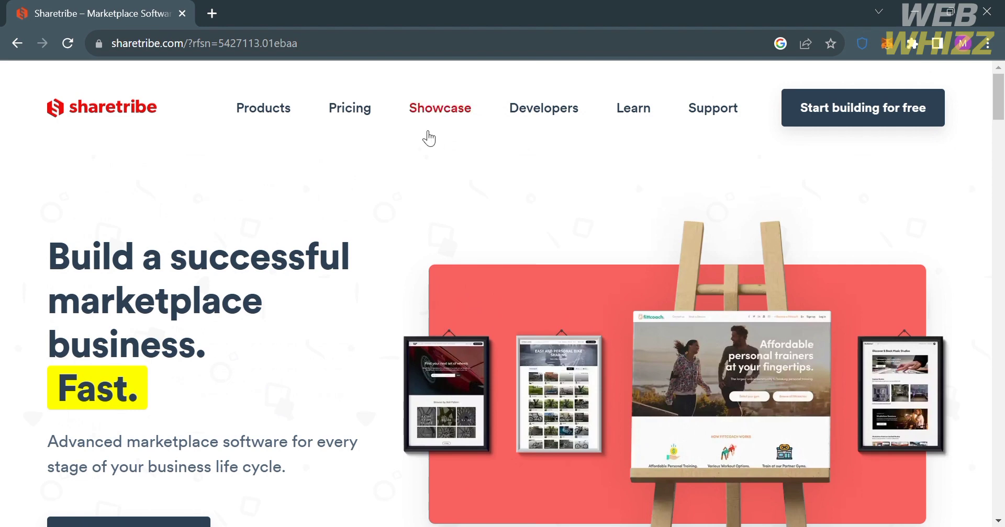
Open the Pricing page and review the available Sharetribe plans
mouse_move(262, 119)
click(374, 110)
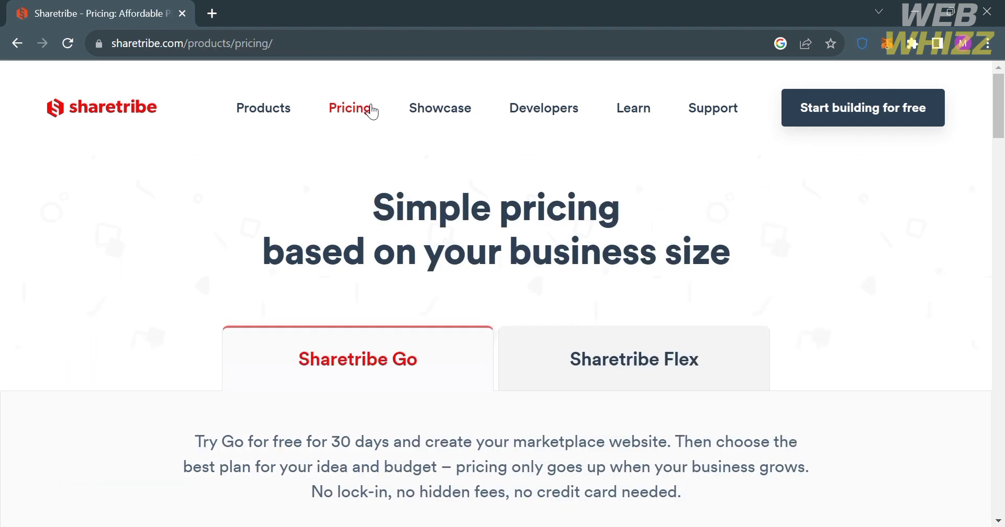
scroll(492, 375, down, 6)
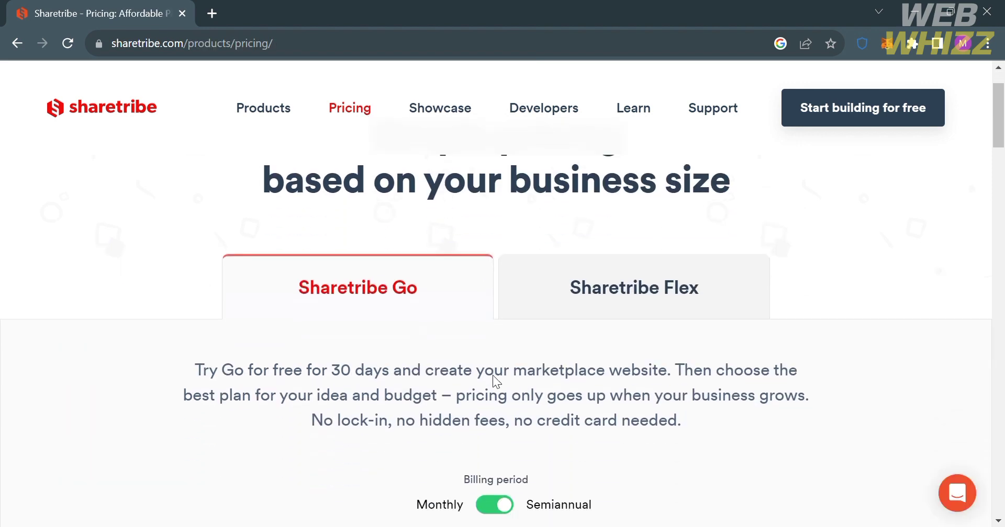
scroll(259, 404, down, 5)
scroll(259, 404, up, 4)
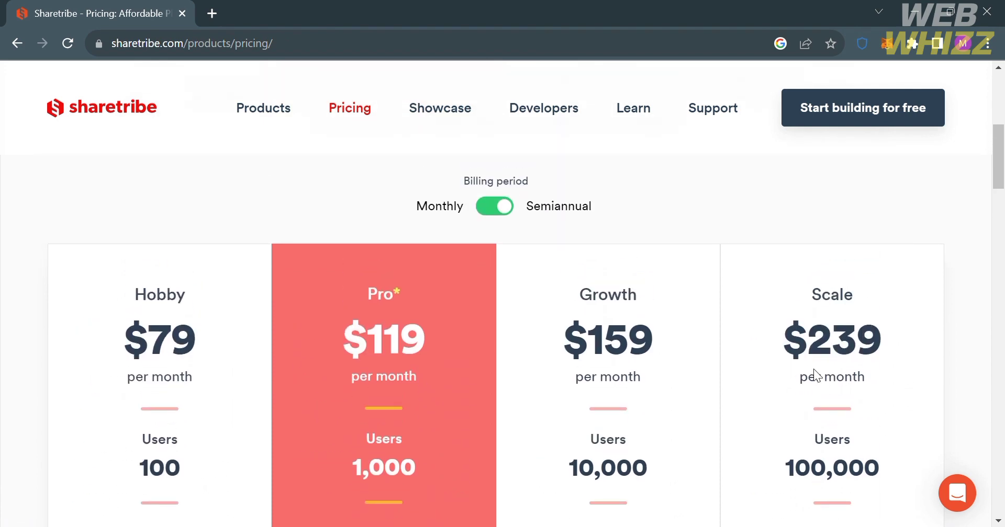
scroll(813, 369, down, 10)
scroll(814, 369, up, 10)
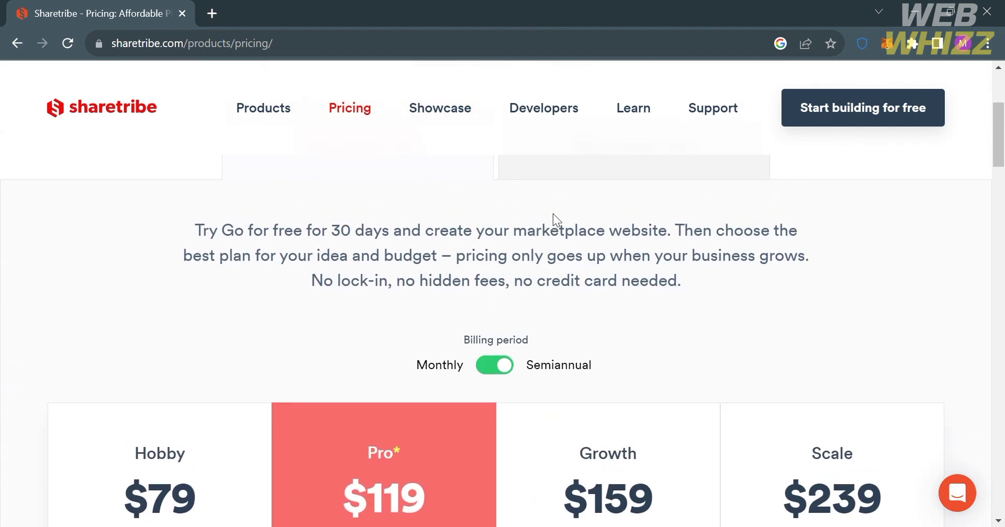
scroll(553, 214, up, 4)
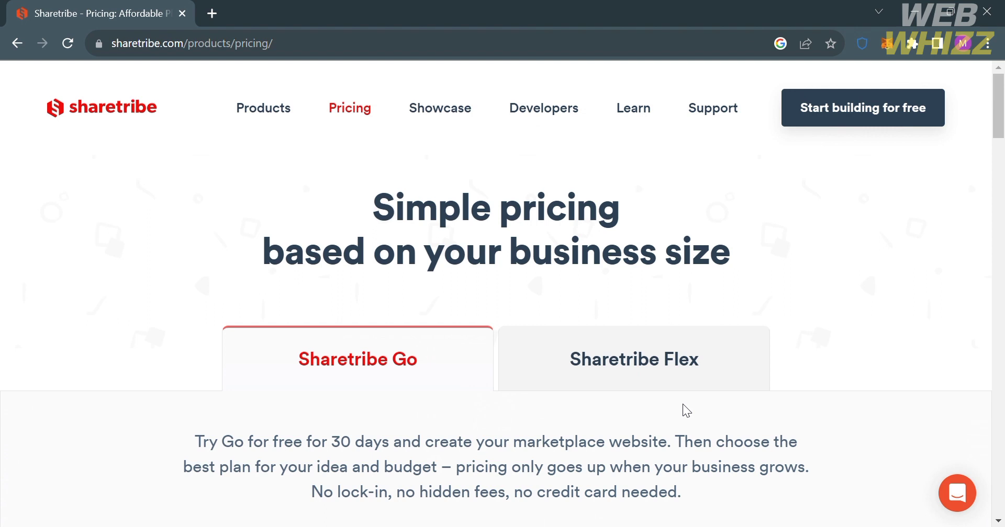
Bring up the Go-or-Flex choice: Go from $79/mo with a 30-day trial, Flex from $299/mo
click(876, 111)
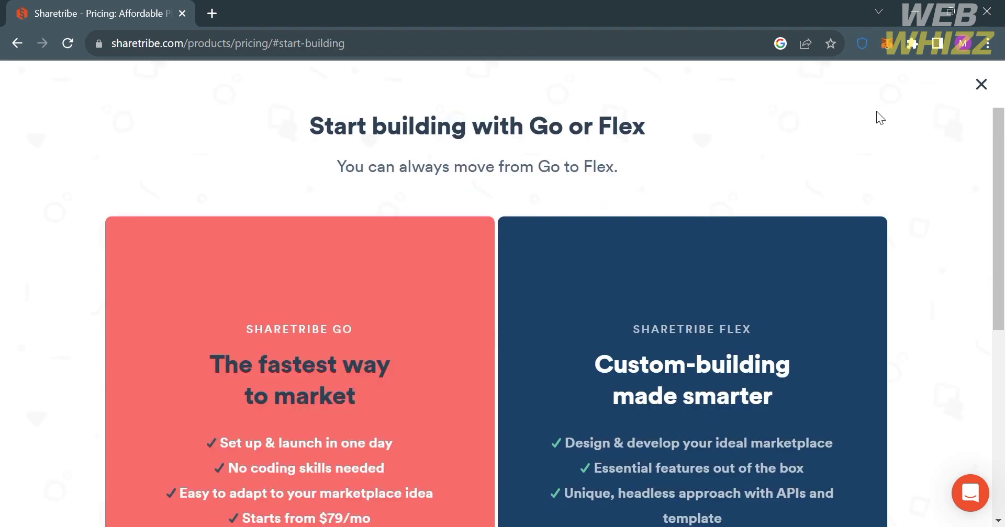
scroll(703, 297, down, 10)
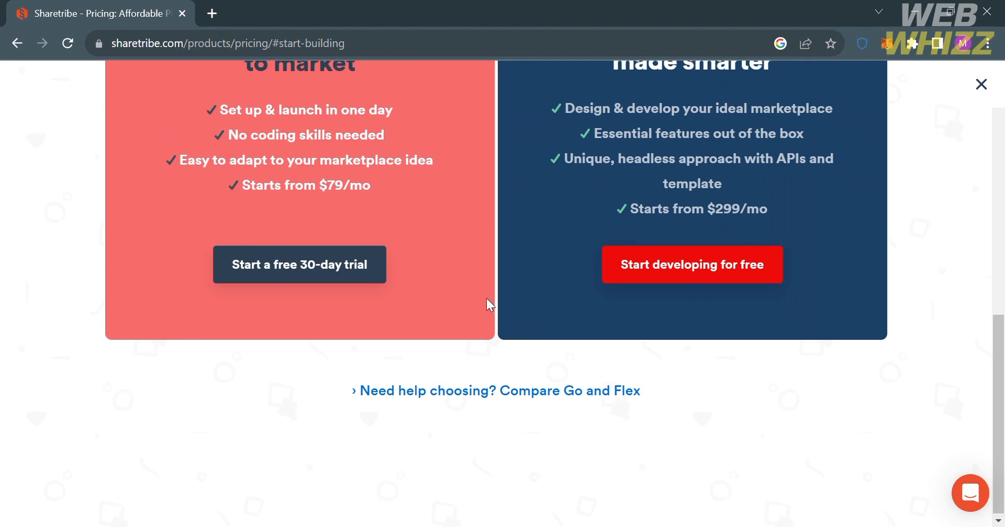
scroll(486, 298, up, 3)
scroll(434, 334, down, 1)
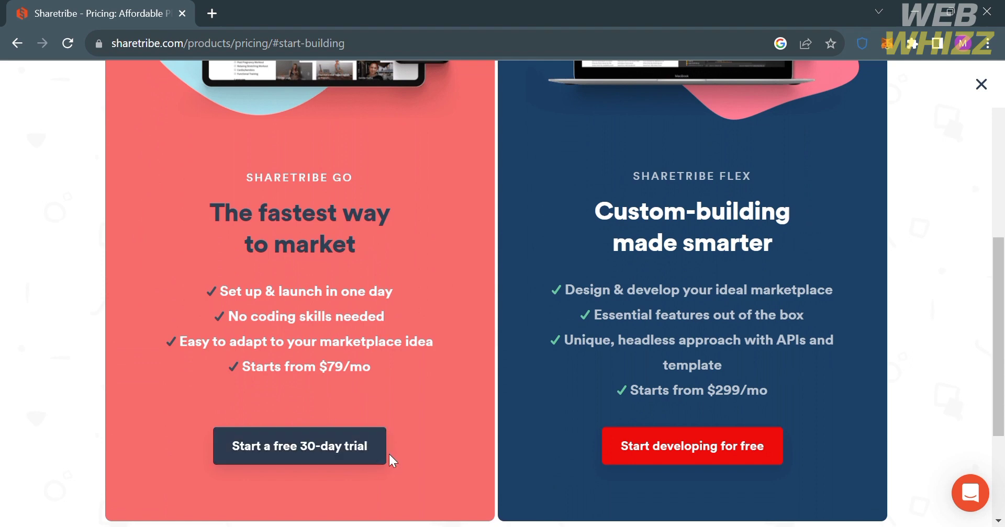
Start the Sharetribe Go free 30-day trial and enter the account e-mail, first name and last name
click(336, 448)
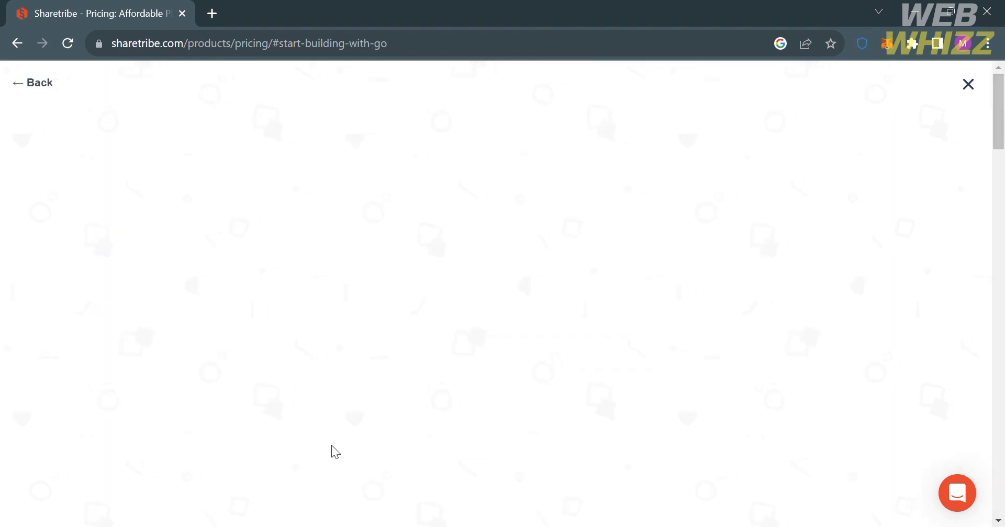
click(432, 262)
scroll(429, 267, down, 3)
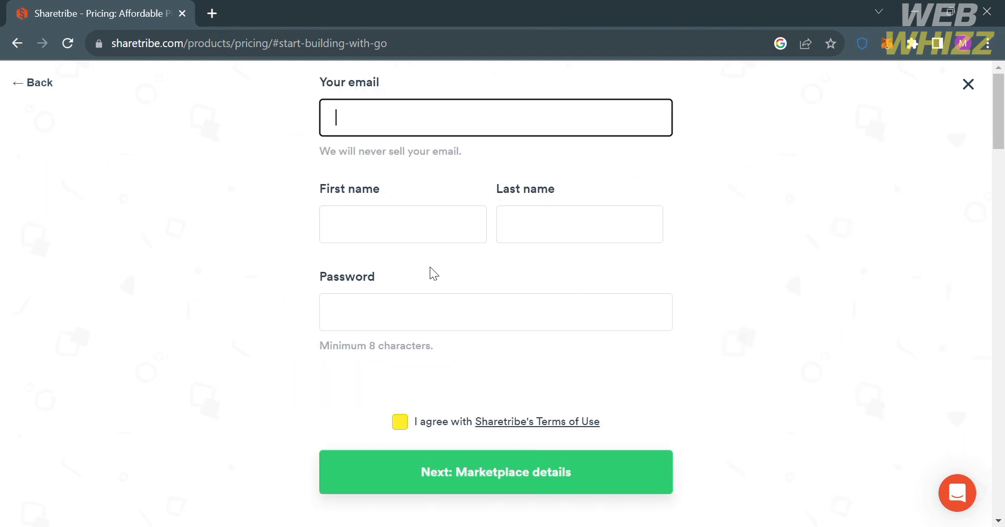
click(473, 147)
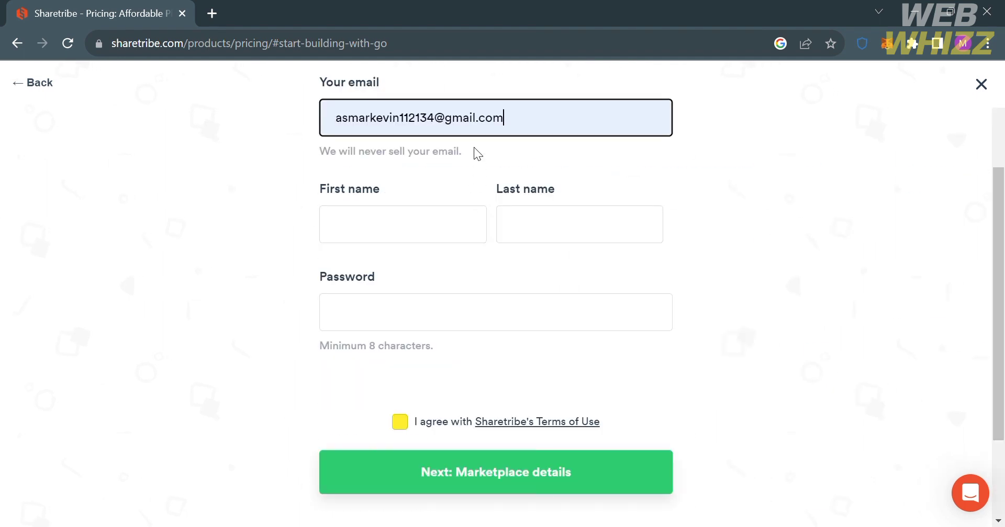
click(435, 223)
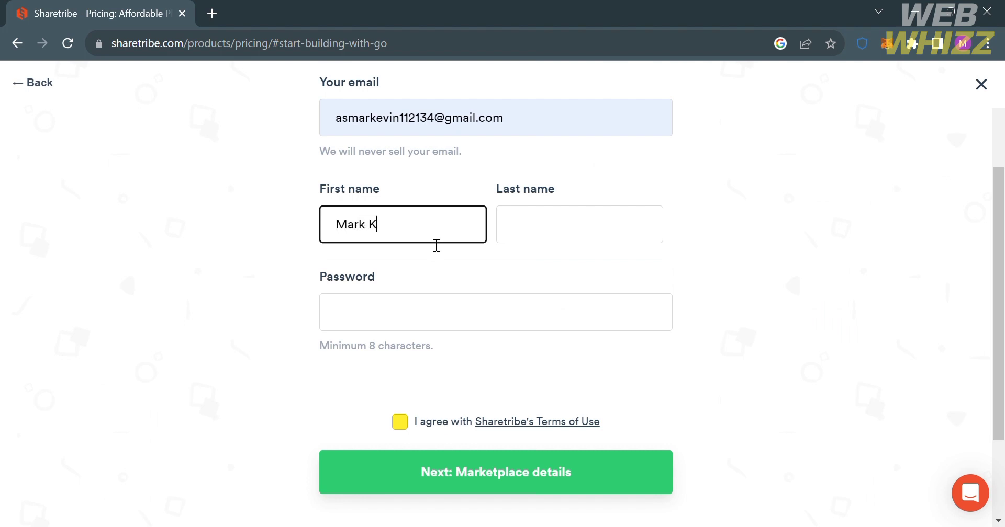
click(521, 235)
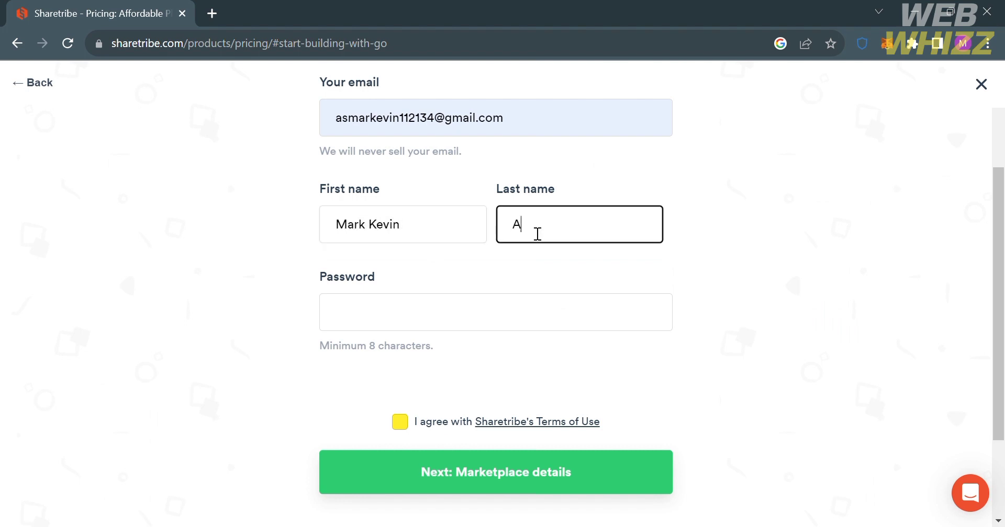
Enter the account password, accept the Terms of Use, and continue to marketplace details
click(381, 325)
text(••••)
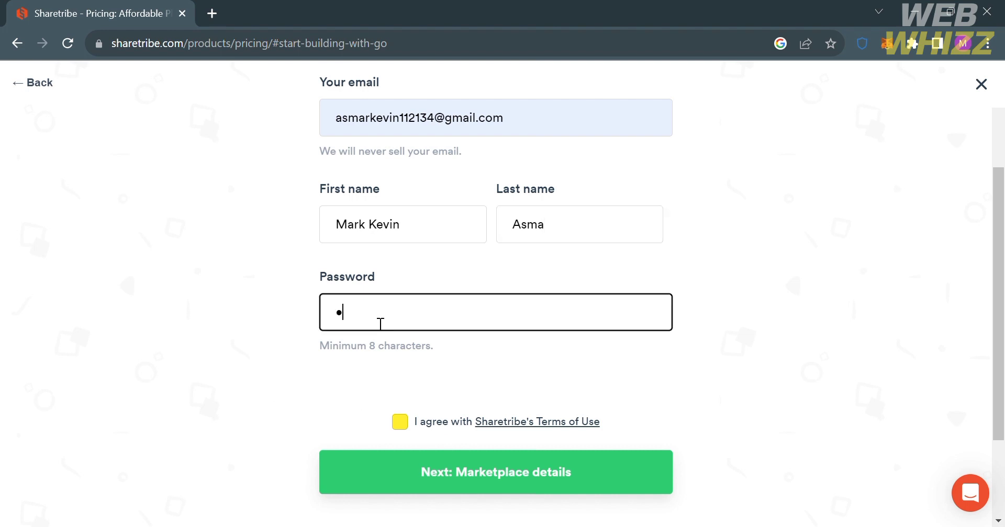
key(BackSpace)
key(BackSpace)
key(BackSpace)
text(••••••••••••)
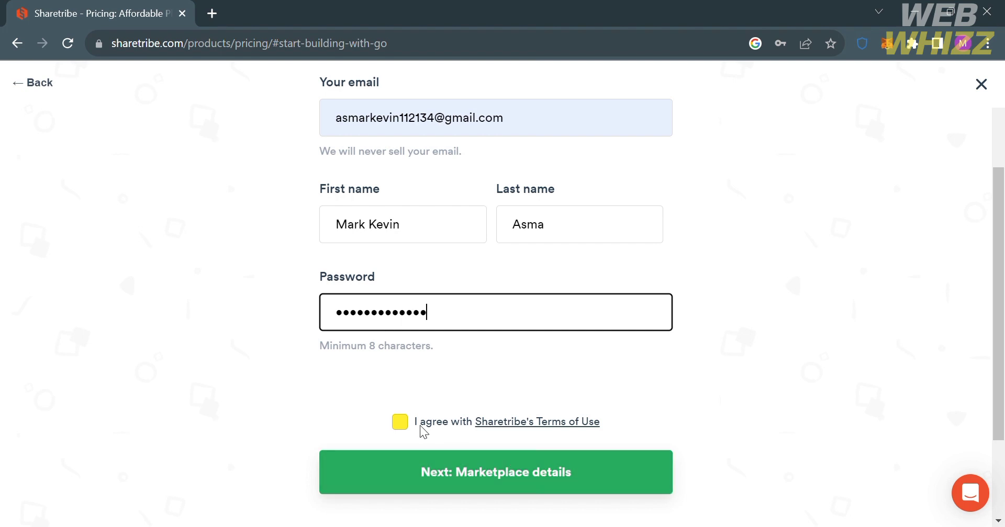
click(403, 425)
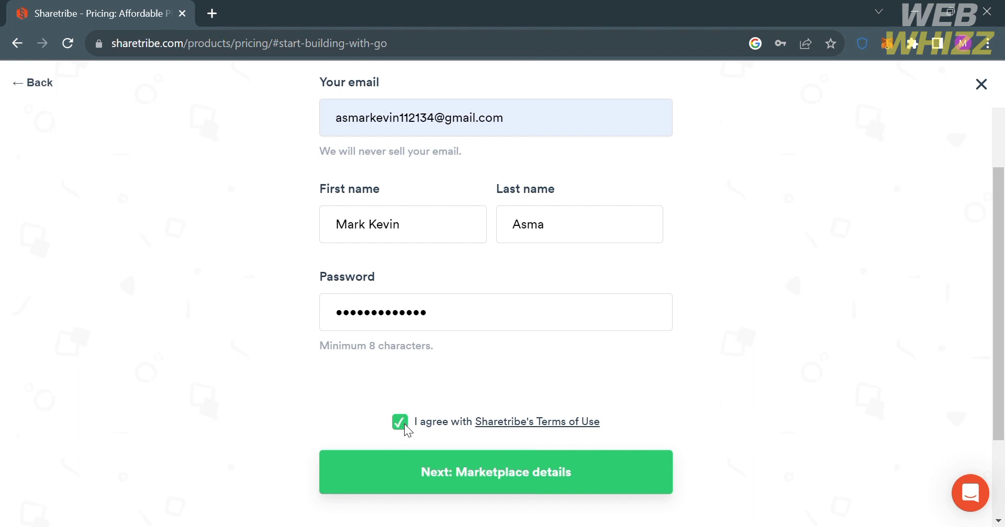
click(494, 476)
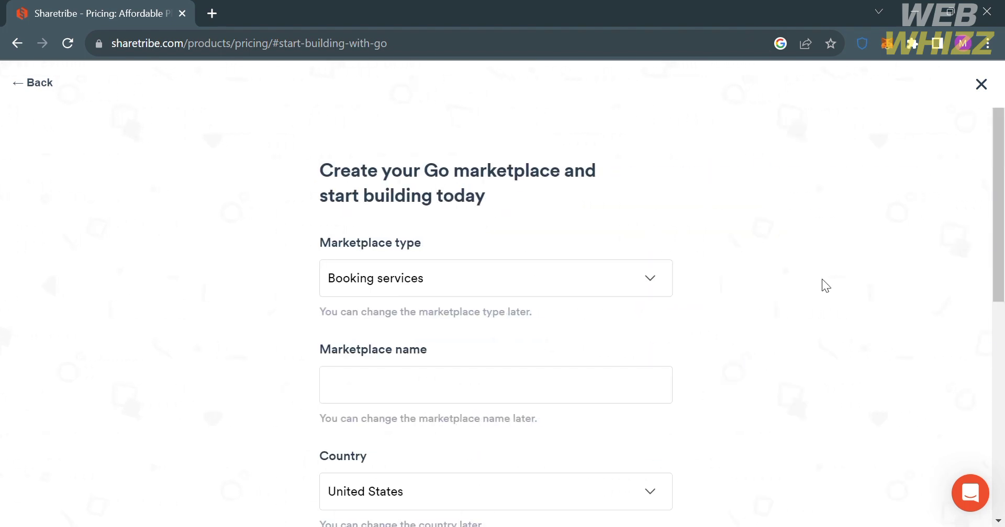
Create the Sample Store marketplace for selling physical or digital products, in Philippines and English
scroll(822, 283, down, 2)
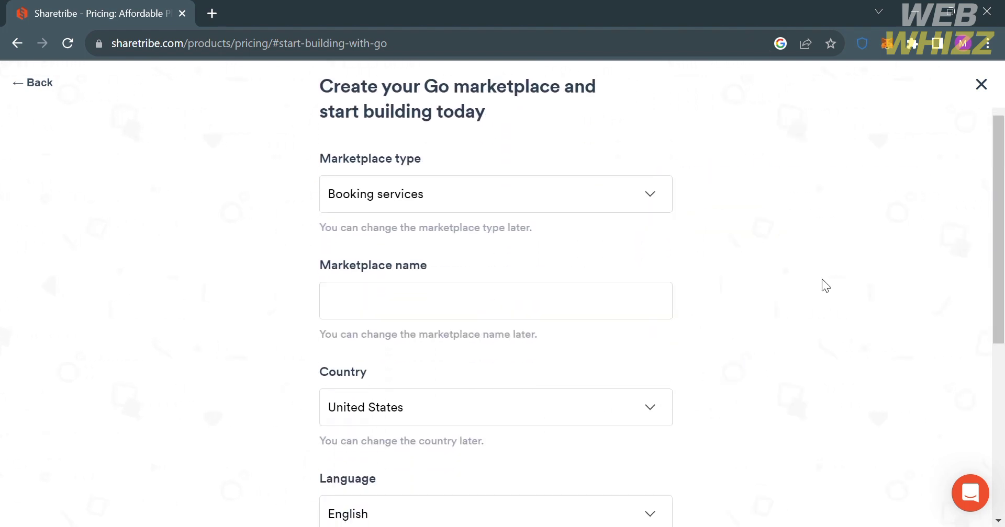
click(566, 189)
scroll(567, 189, down, 1)
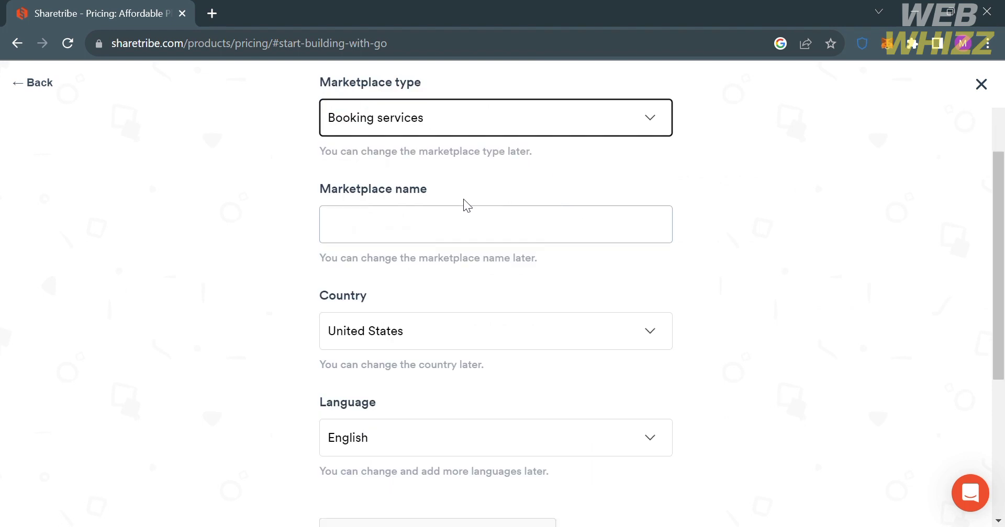
key(Down)
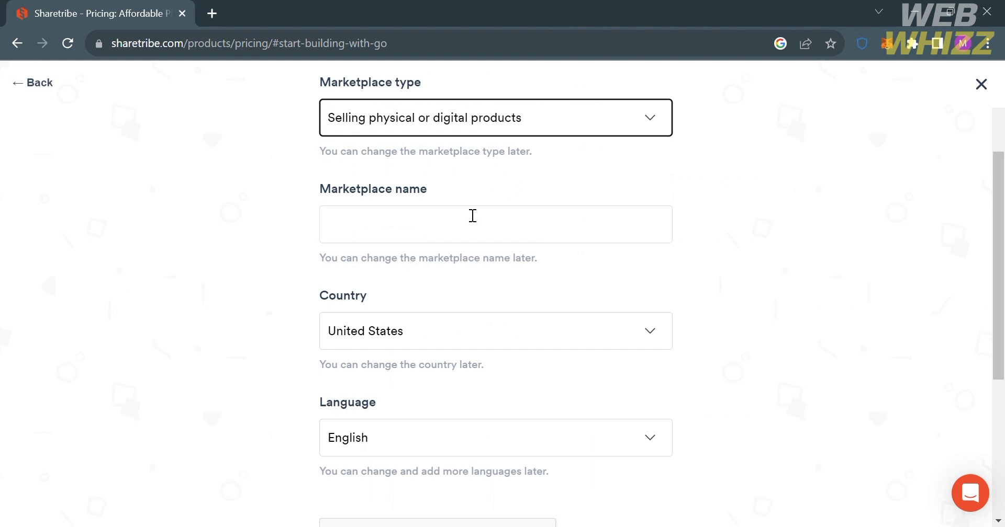
click(472, 220)
text(Sample Store)
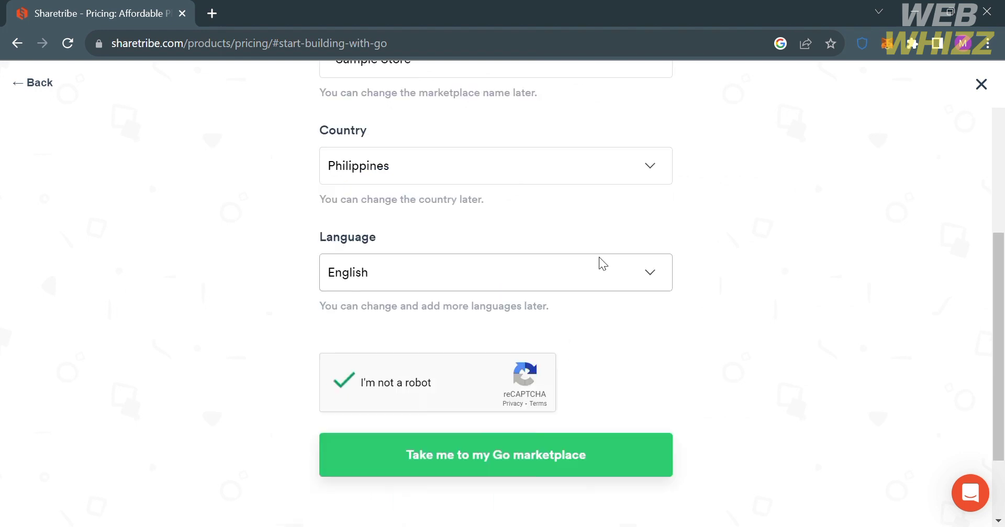
click(596, 471)
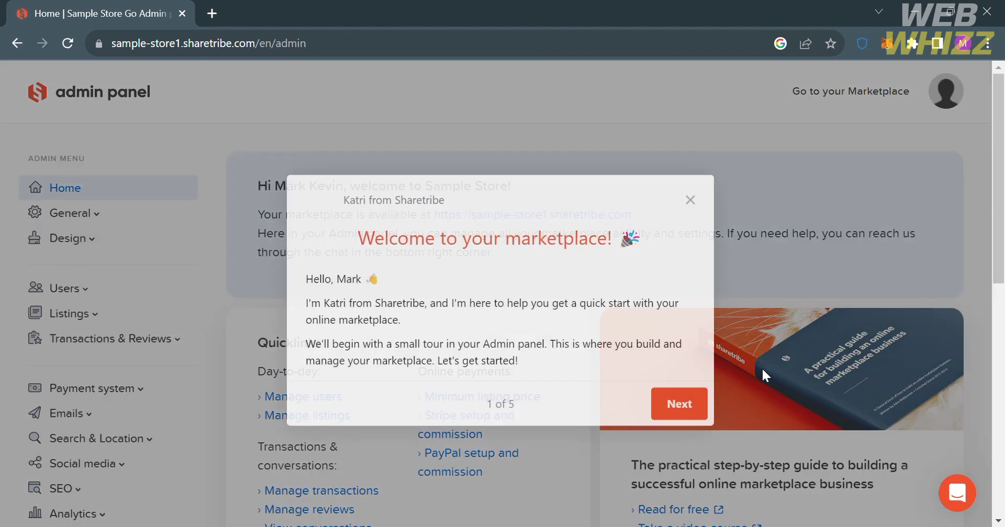
Dismiss the welcome tour and browse the Home page's Quicklinks, Marketplace Academy, Upgrade to Pro and Help cards
click(689, 198)
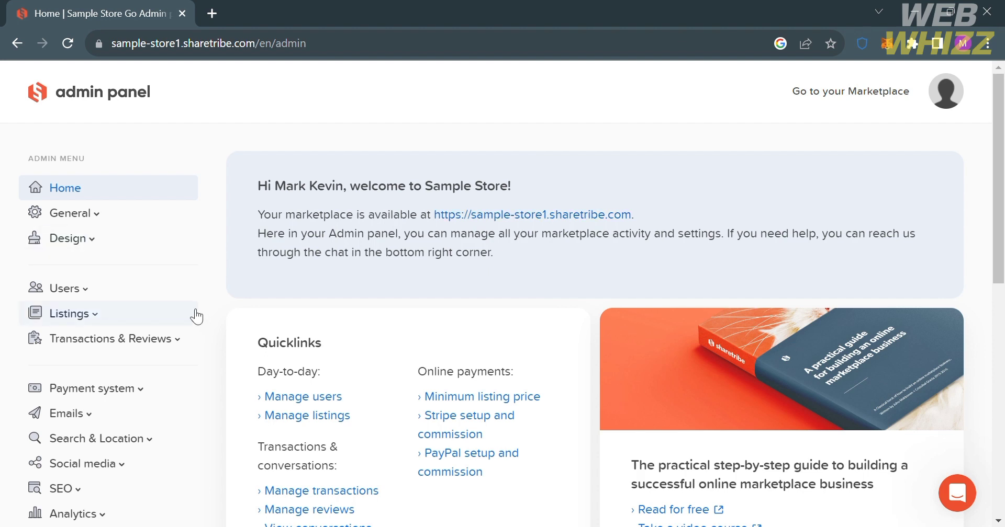
scroll(139, 223, down, 1)
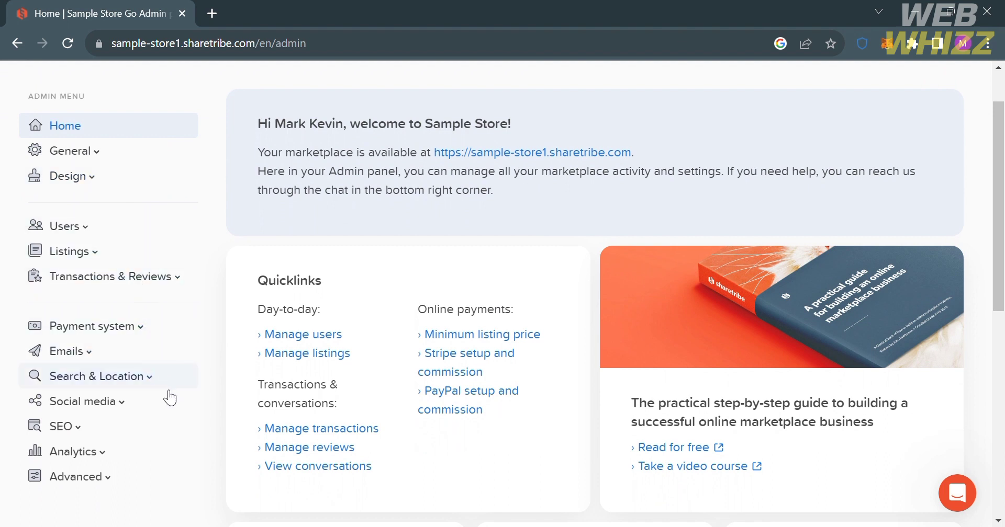
scroll(451, 493, up, 1)
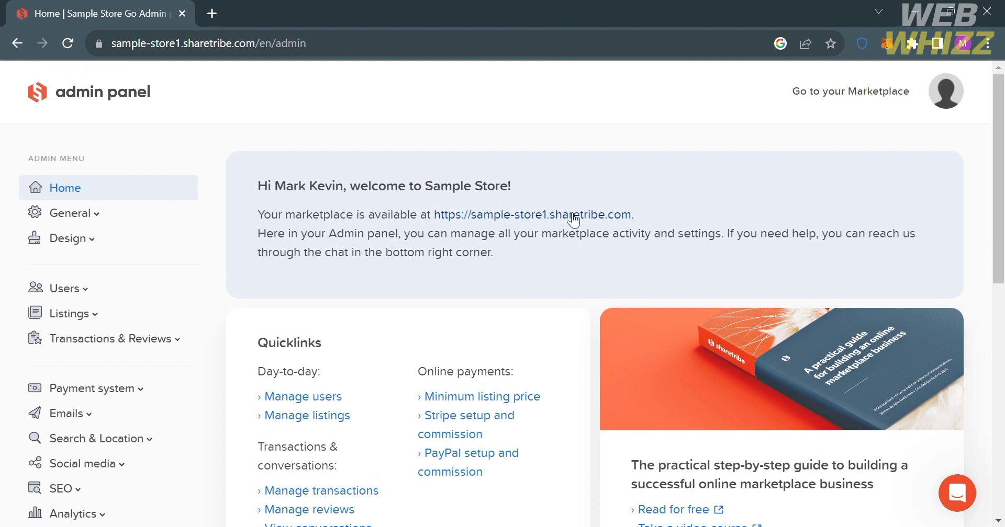
scroll(550, 293, down, 3)
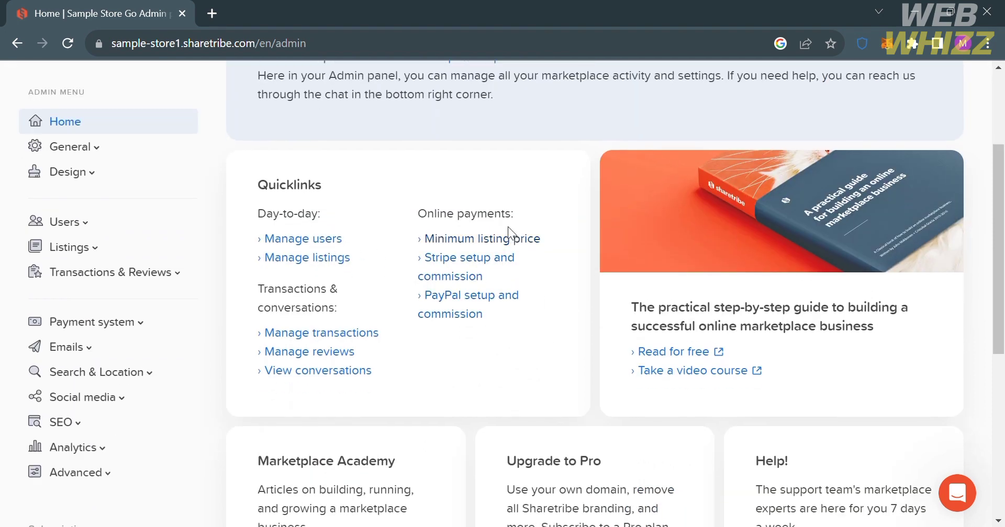
scroll(471, 359, down, 5)
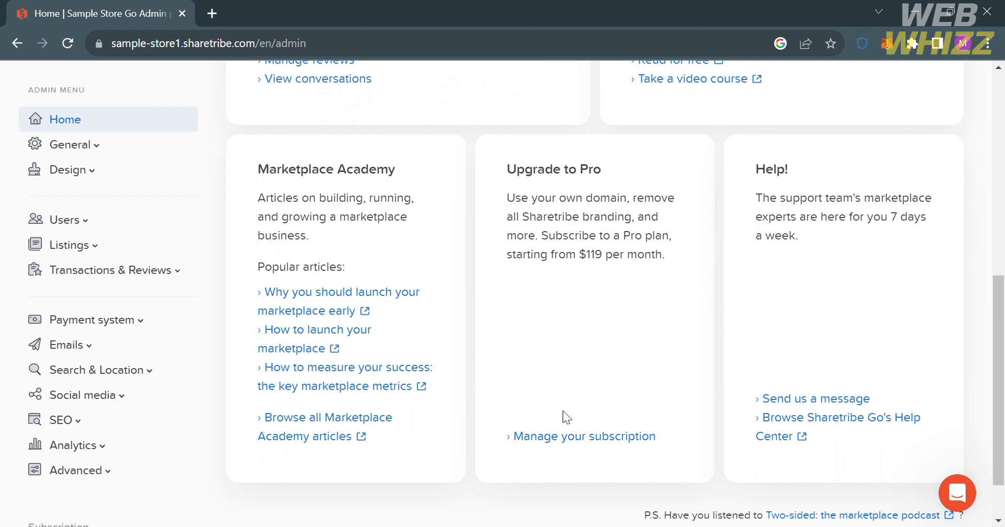
scroll(563, 411, down, 1)
scroll(563, 410, up, 5)
scroll(563, 410, up, 3)
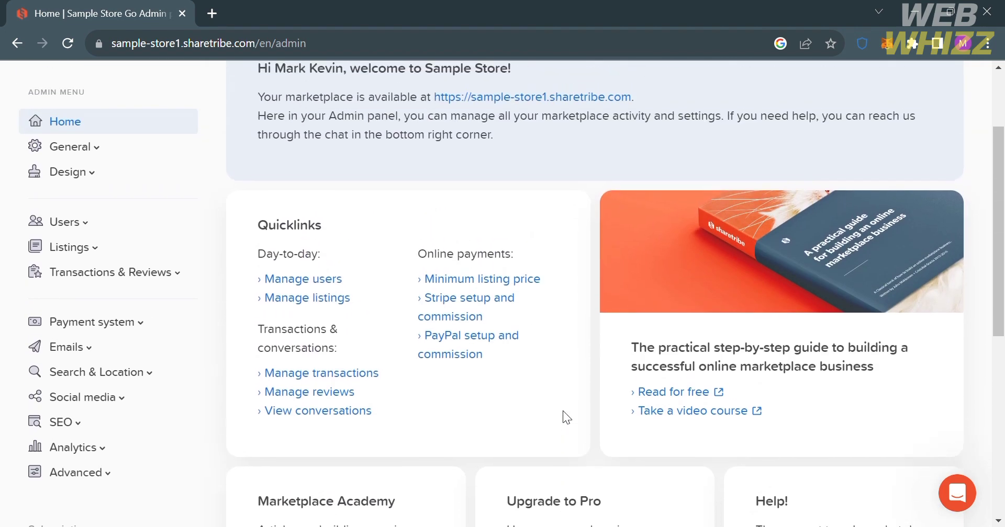
scroll(564, 411, up, 2)
scroll(563, 419, down, 2)
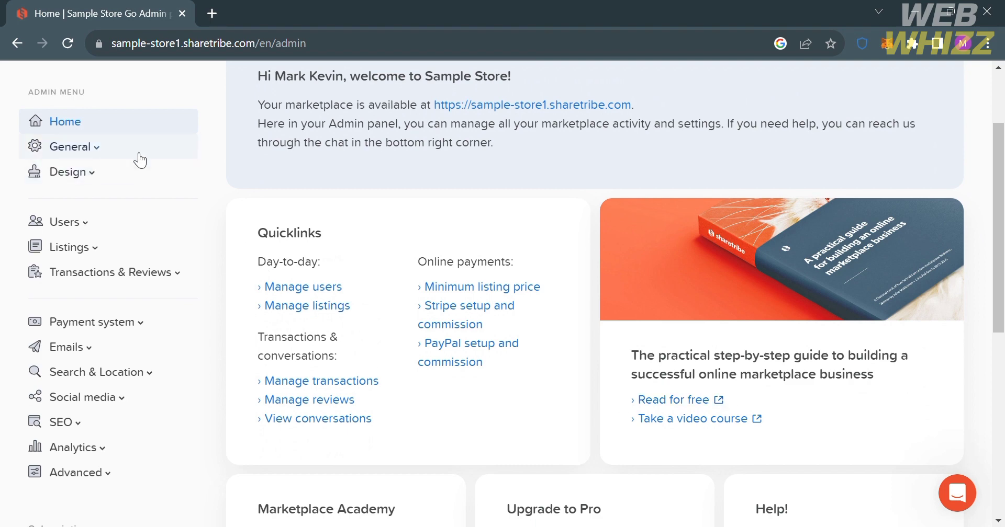
Expand General and review the Essentials settings page, dismissing its tour message
click(111, 148)
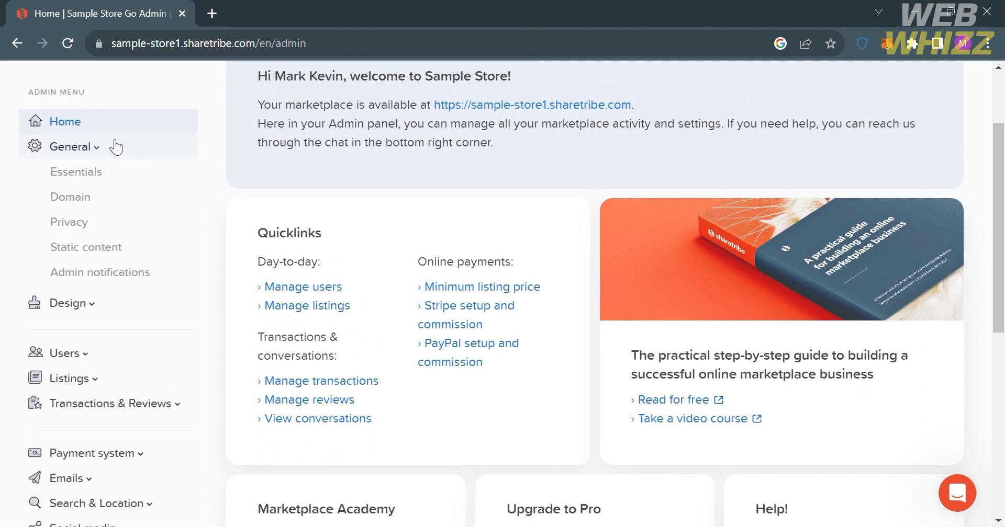
click(111, 173)
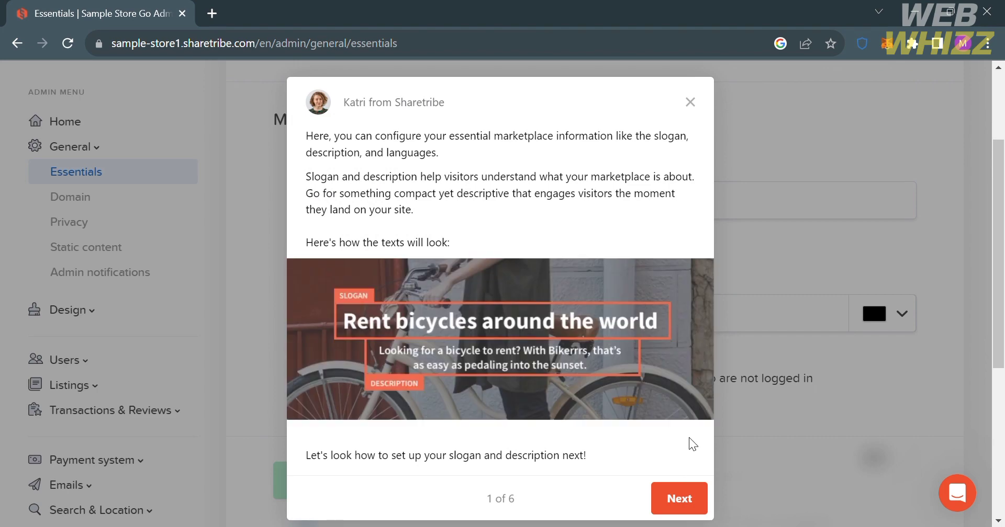
click(691, 104)
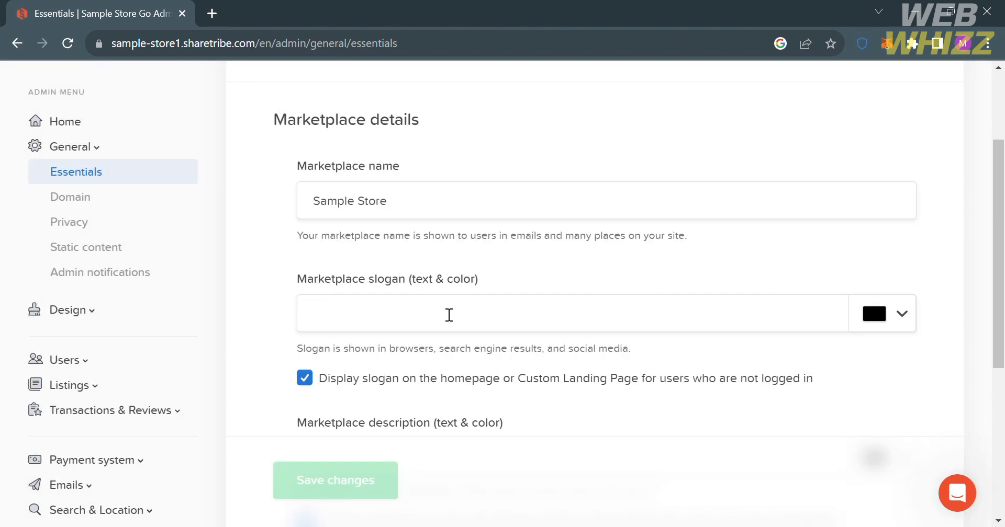
scroll(443, 314, down, 4)
scroll(441, 313, down, 1)
scroll(440, 313, up, 5)
scroll(439, 314, up, 1)
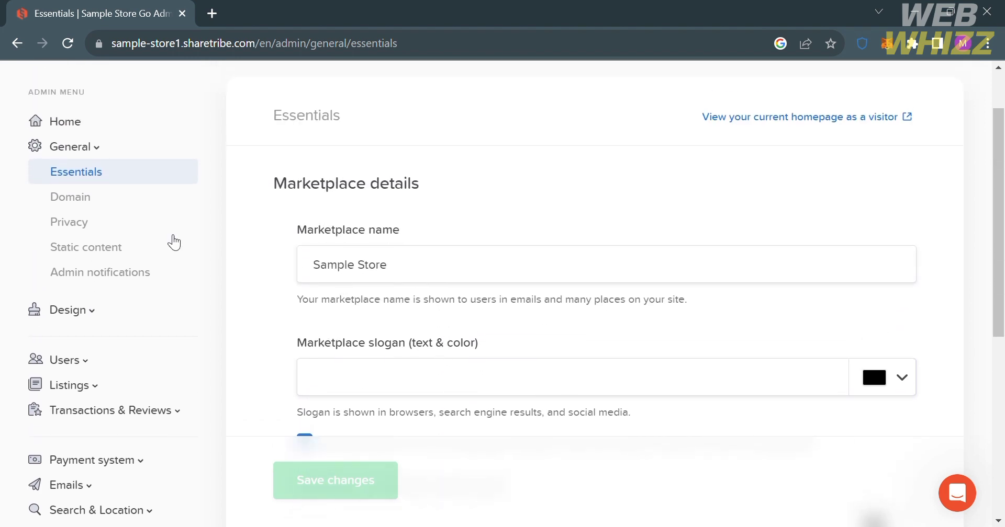
Look over the Domain and Privacy settings pages without changes
click(71, 195)
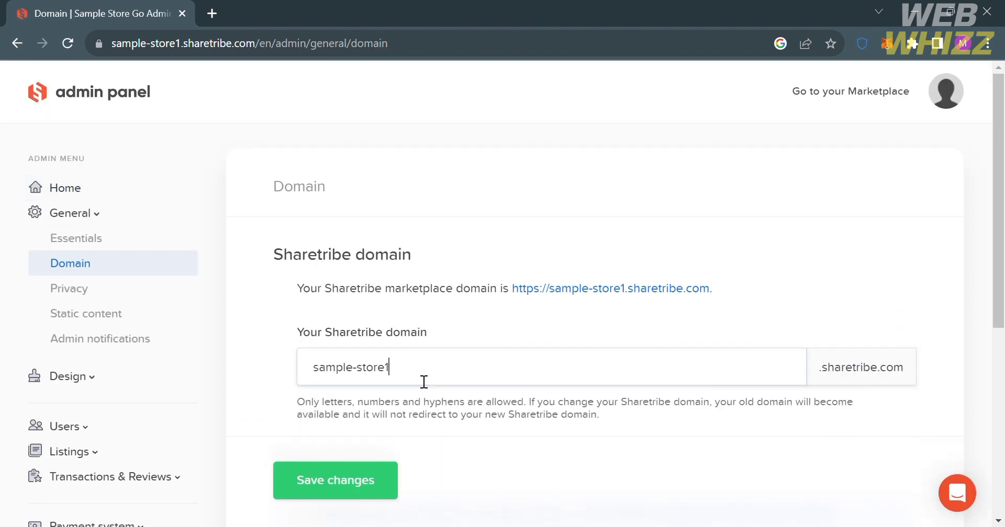
click(101, 302)
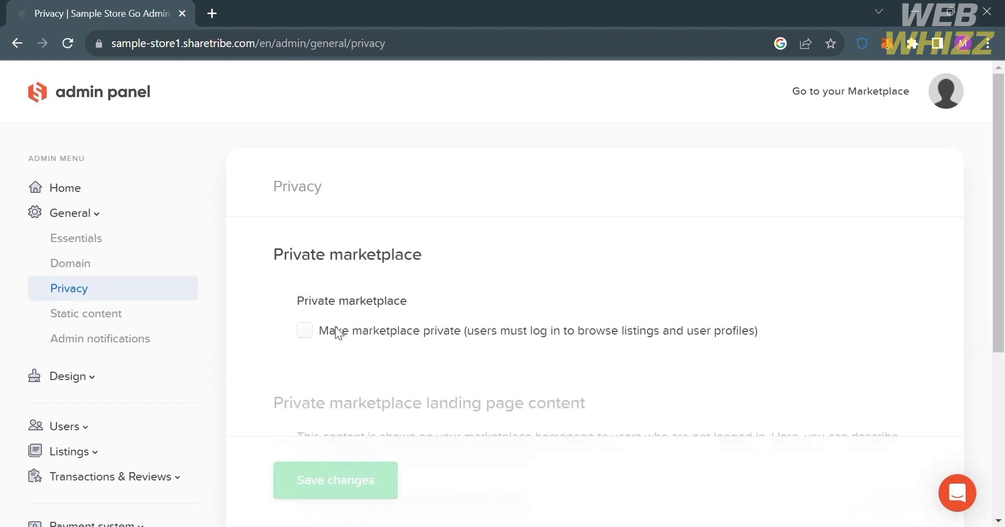
scroll(398, 420, down, 5)
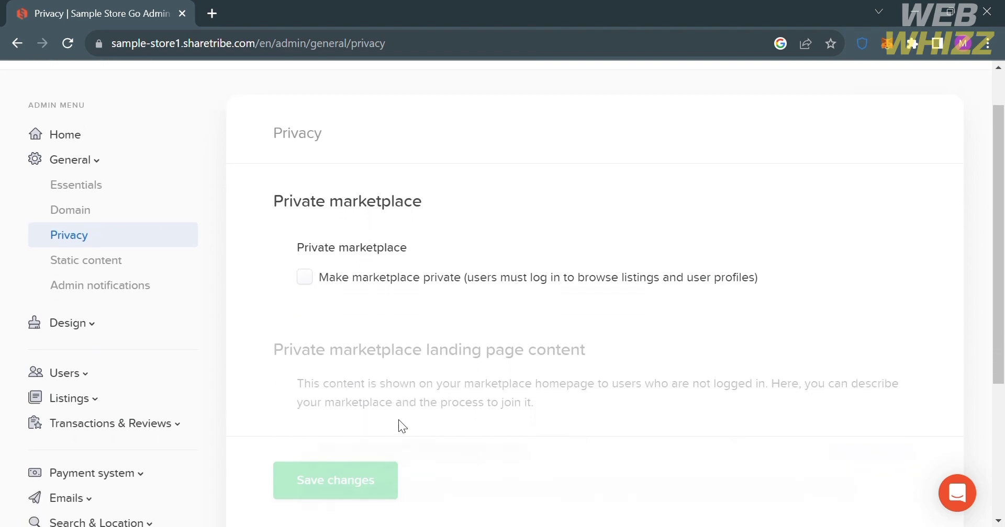
scroll(397, 420, up, 4)
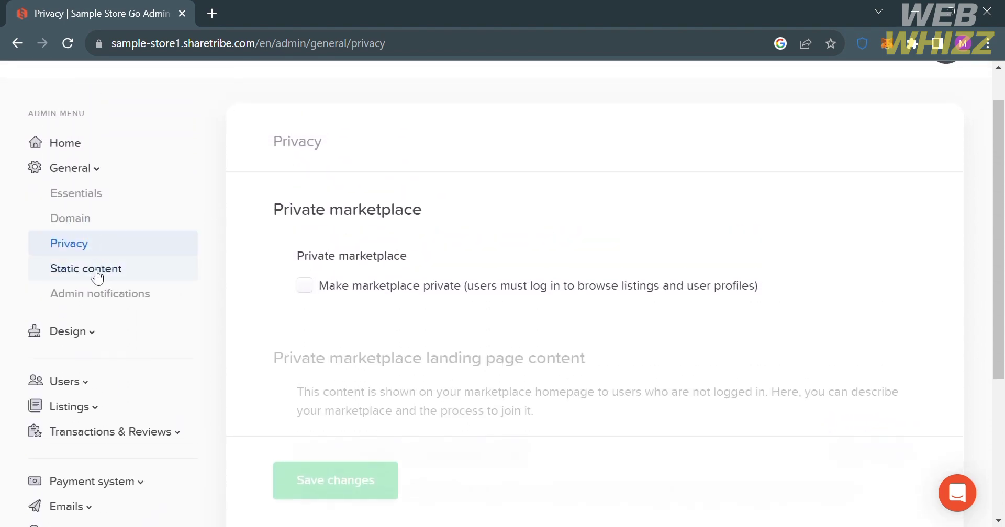
Check Admin notifications, then review Static content's About, How it works, Privacy Policy and Terms pages
click(97, 272)
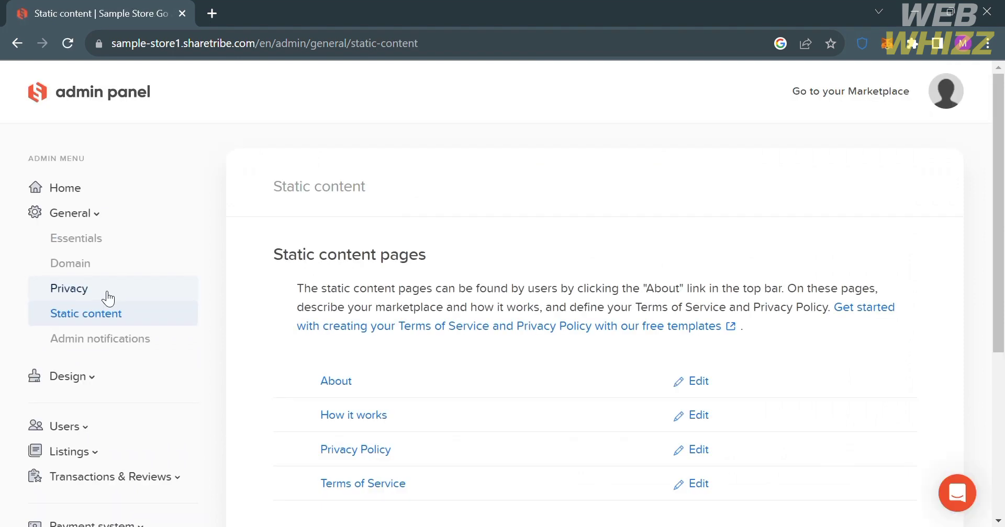
click(184, 344)
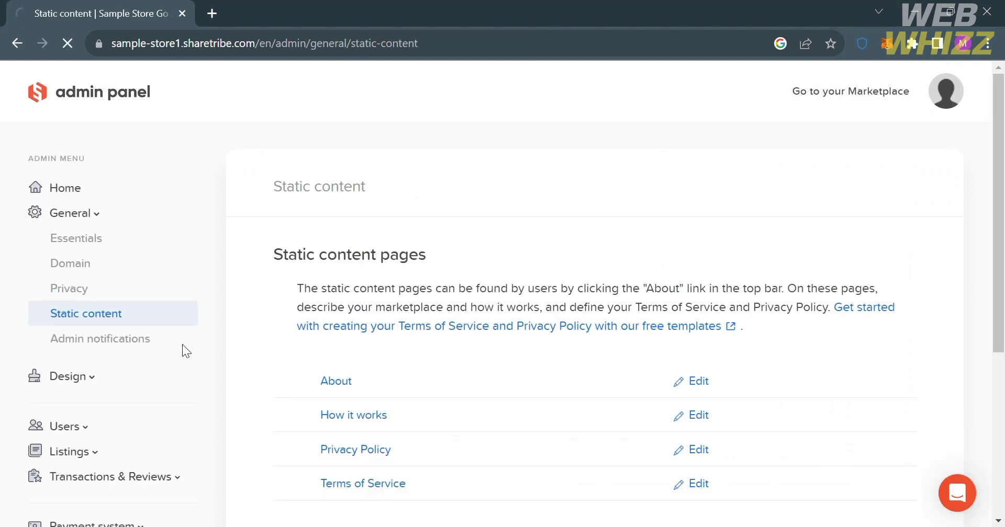
scroll(183, 345, down, 1)
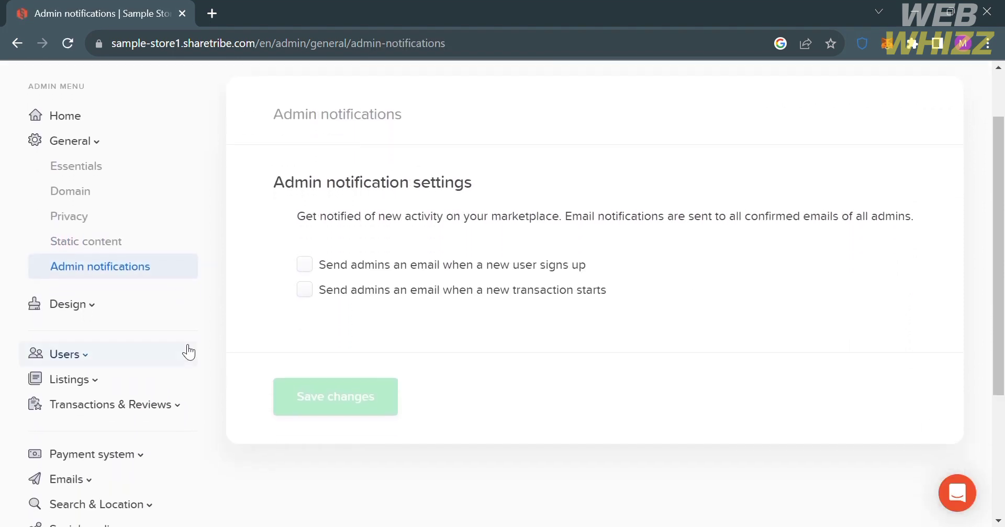
click(114, 250)
scroll(501, 338, down, 2)
scroll(501, 338, down, 1)
scroll(523, 324, up, 1)
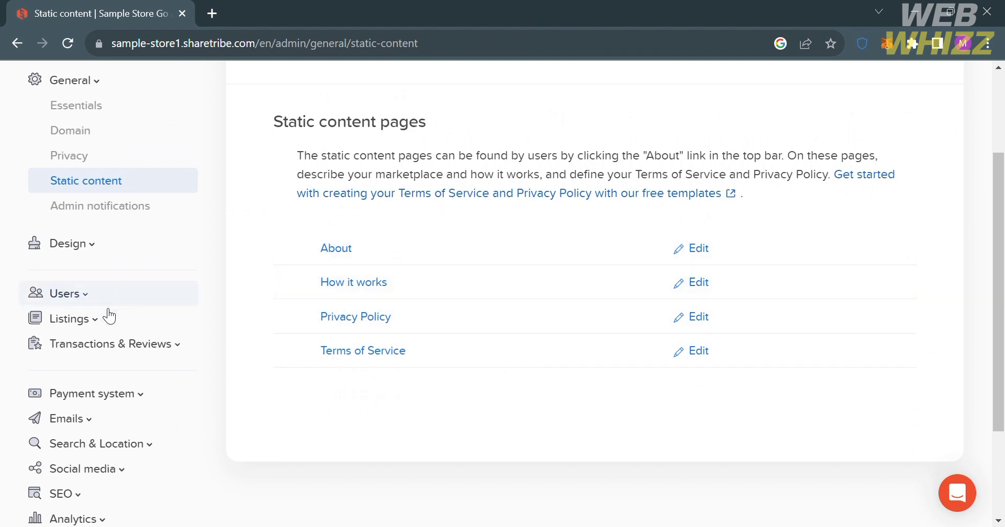
Browse Design's Logos & Color, Cover photos and Landing page, then open Users > Manage users
click(62, 241)
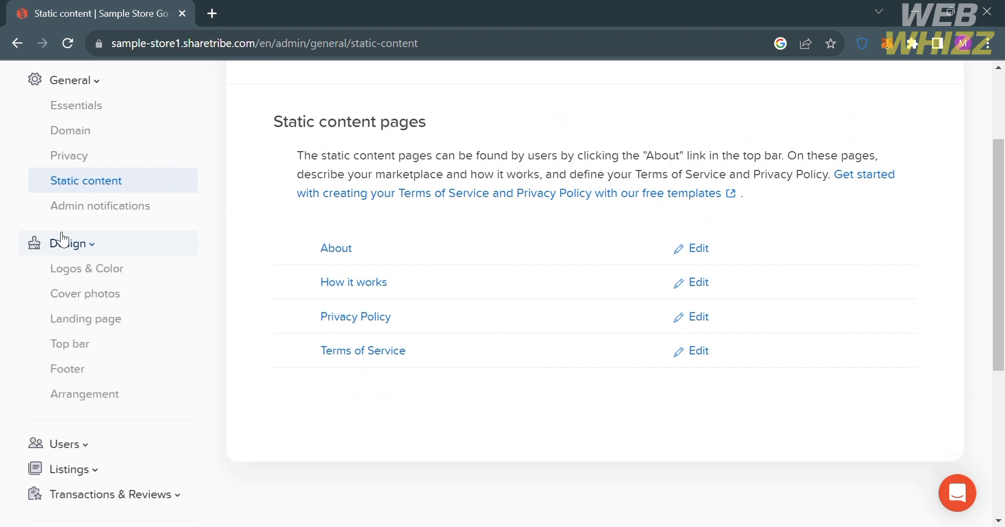
click(96, 273)
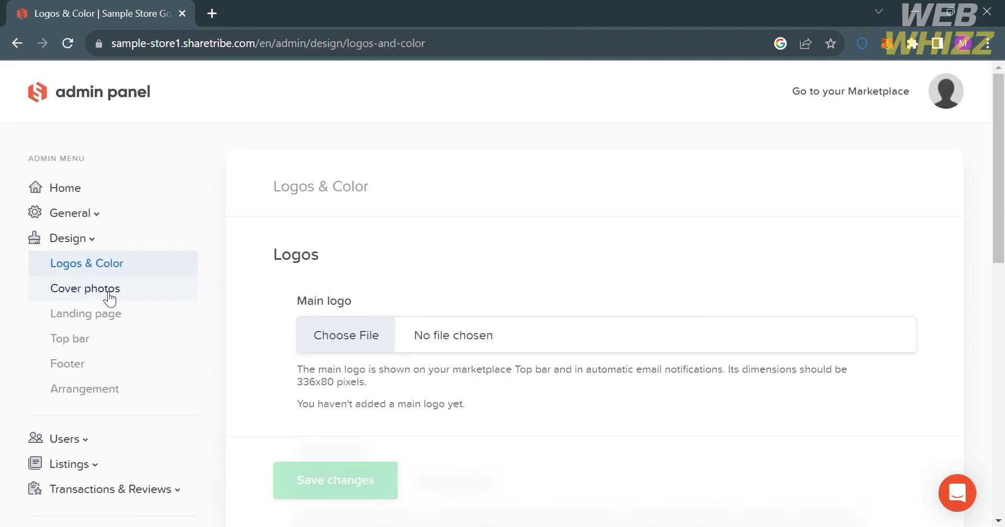
click(108, 294)
click(116, 327)
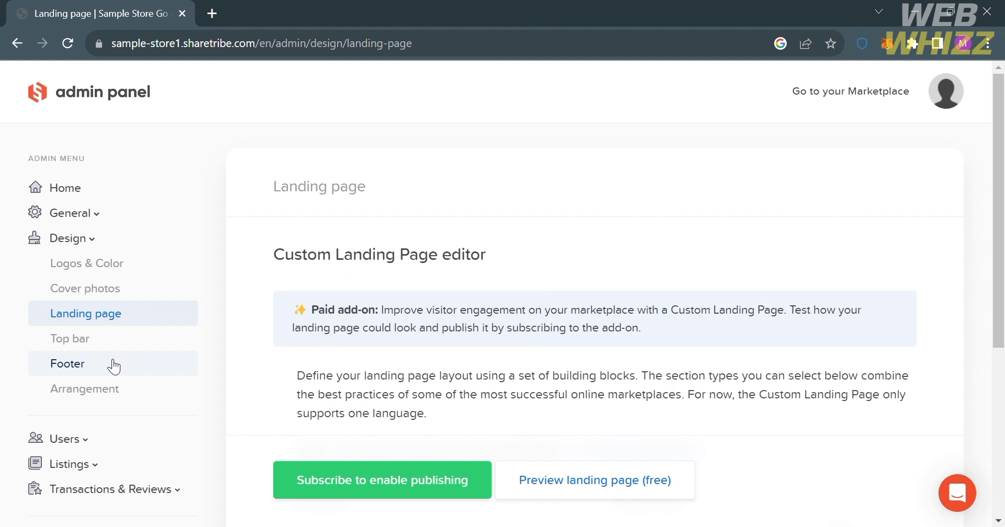
scroll(113, 367, down, 4)
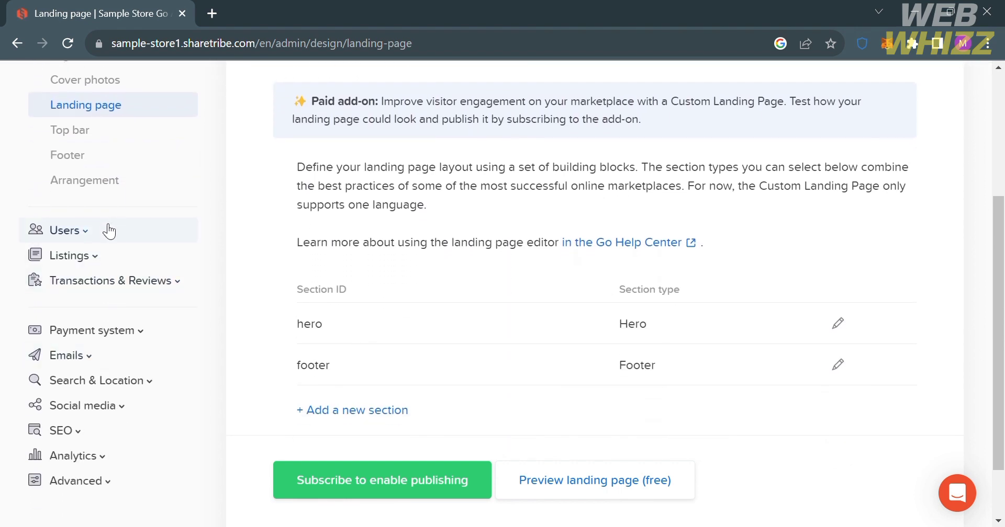
click(108, 228)
click(111, 259)
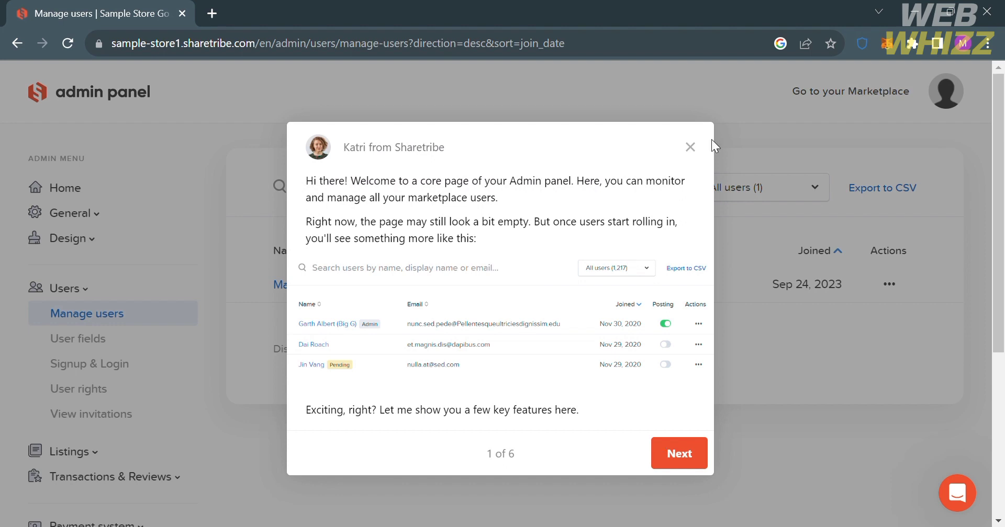
Dismiss the Manage users tour and review the Signup & Login settings
click(694, 148)
click(67, 366)
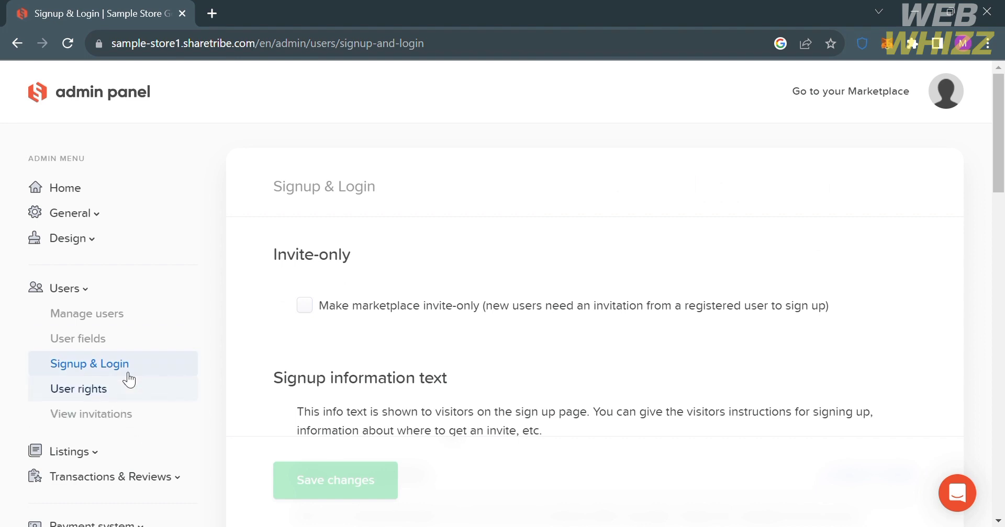
scroll(417, 353, down, 1)
scroll(418, 352, down, 2)
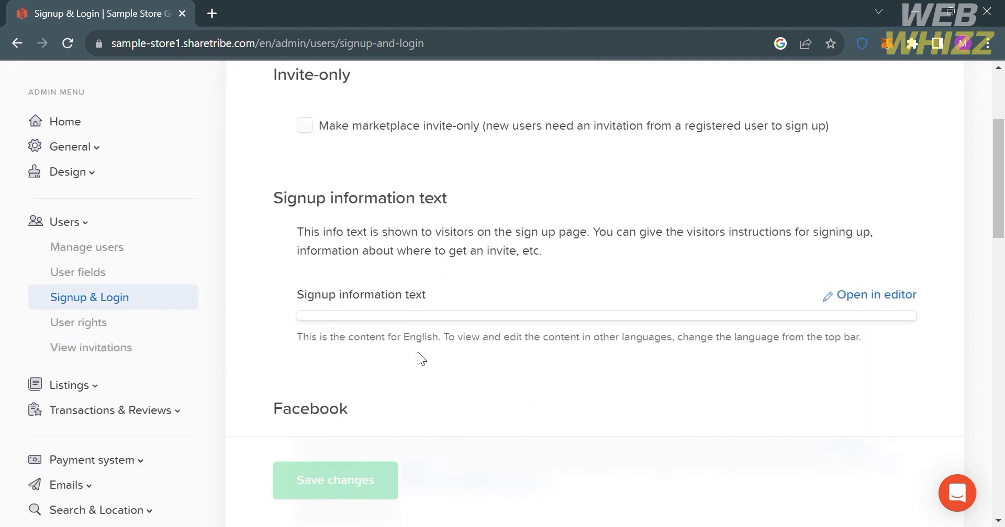
Review the empty Manage listings page, showing an All listings count of 0
click(102, 397)
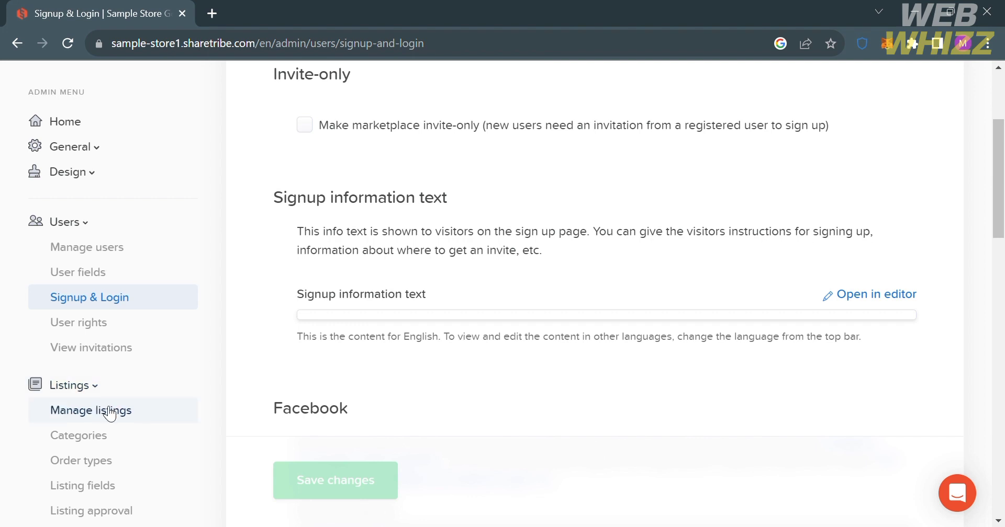
click(106, 412)
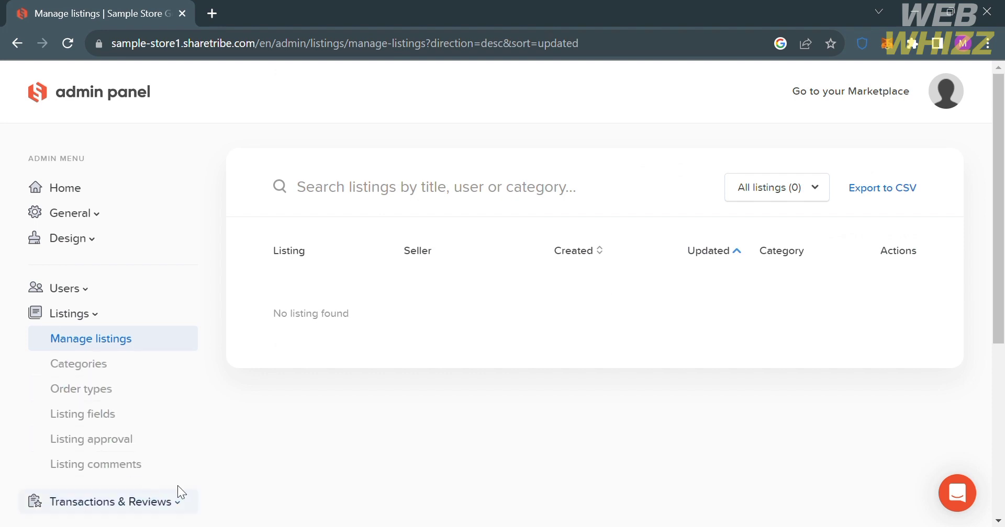
scroll(134, 394, down, 3)
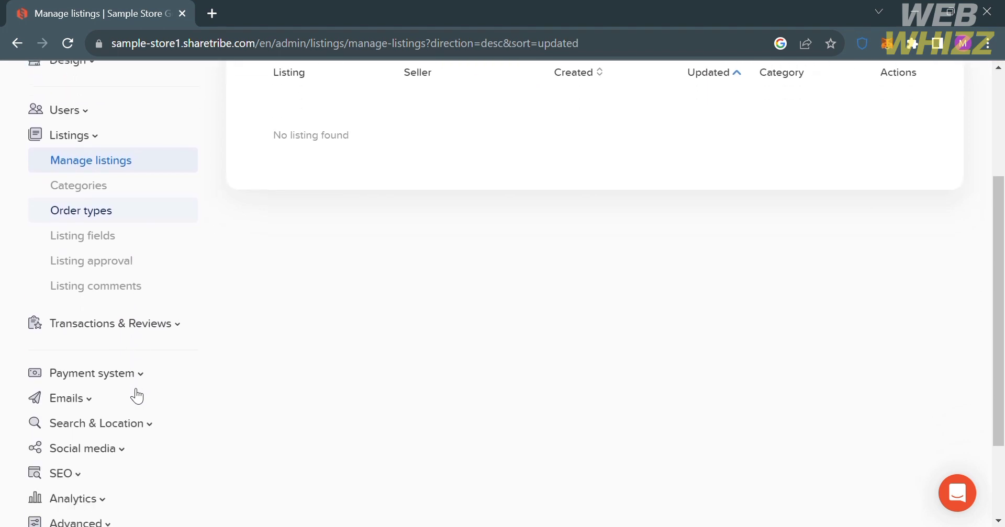
scroll(137, 396, up, 4)
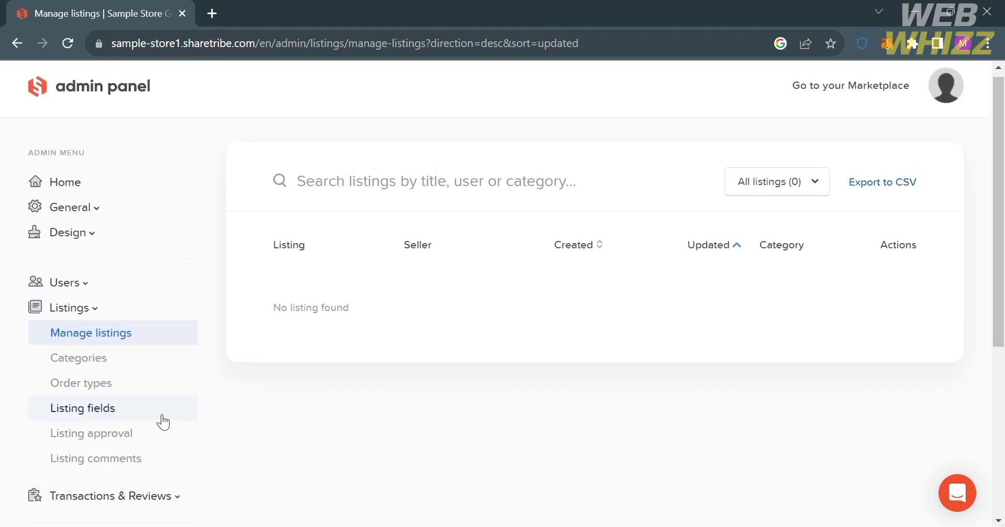
scroll(165, 419, down, 3)
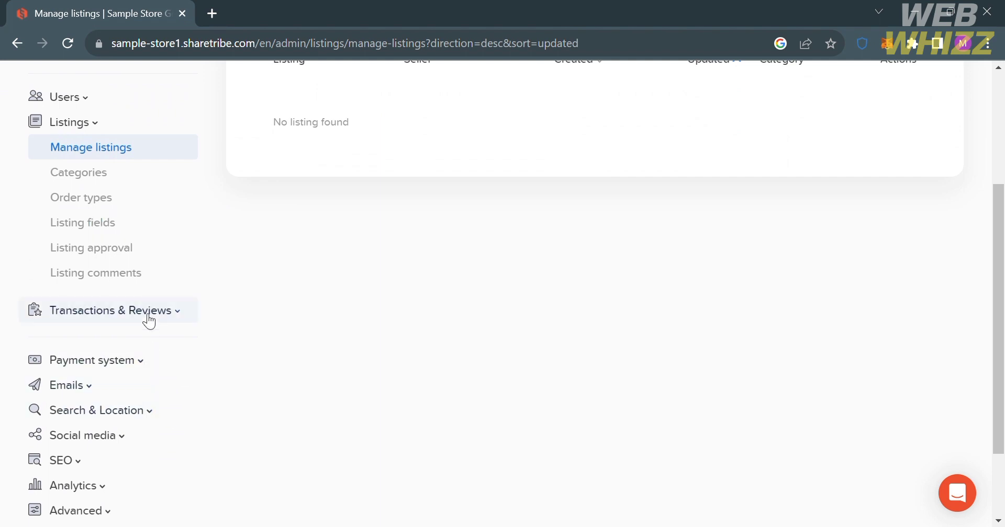
click(149, 317)
Review the Manage transactions and Configure transactions pages
click(145, 347)
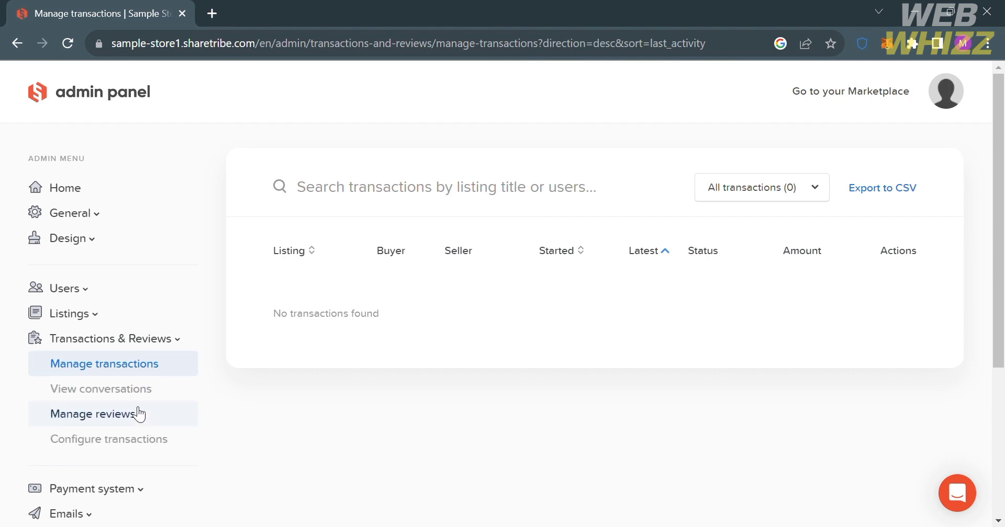
click(156, 441)
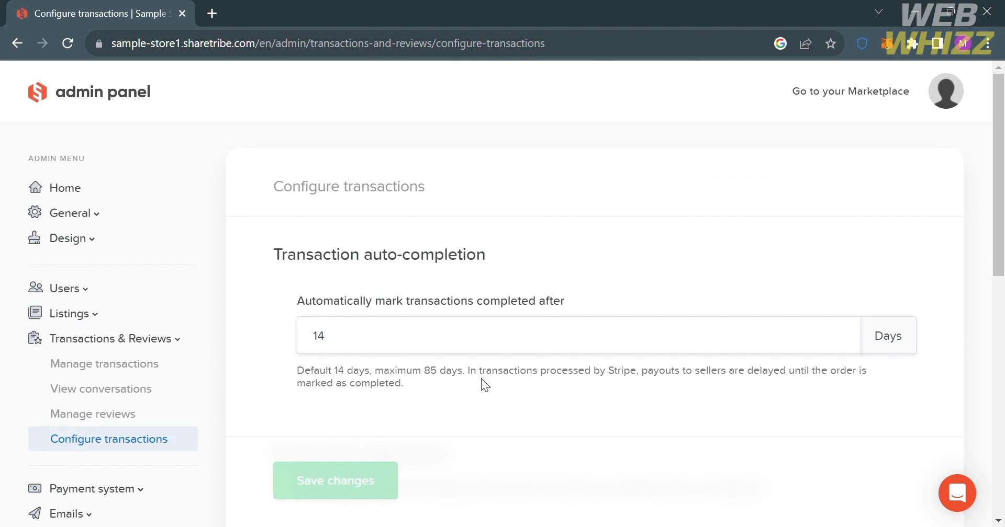
scroll(149, 369, down, 2)
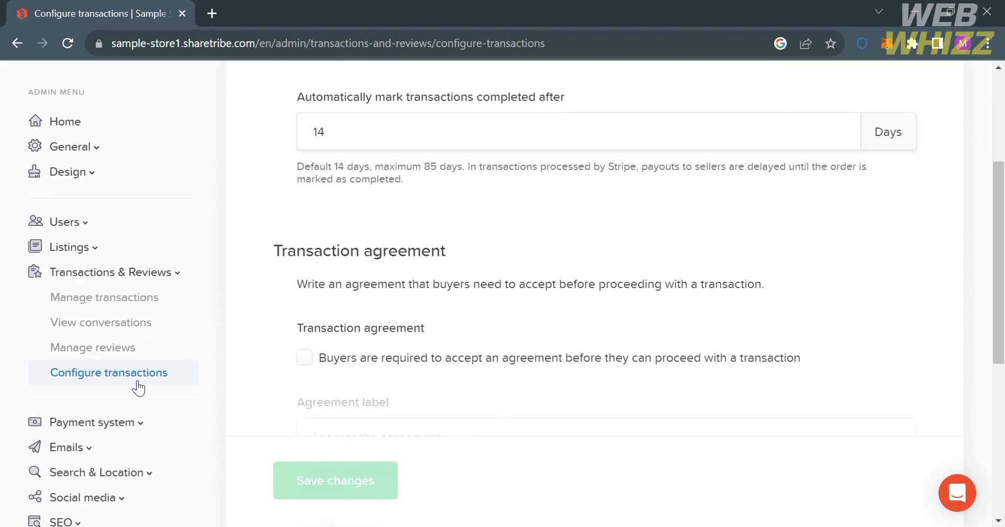
Check the payment system's Country & Currency and the 20.0 PHP minimum listing price
click(131, 423)
click(130, 451)
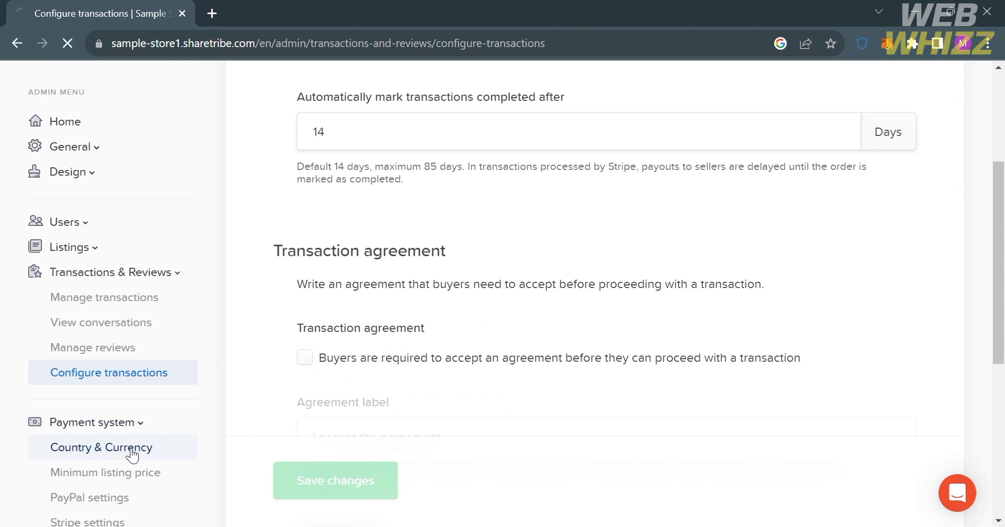
scroll(132, 454, down, 2)
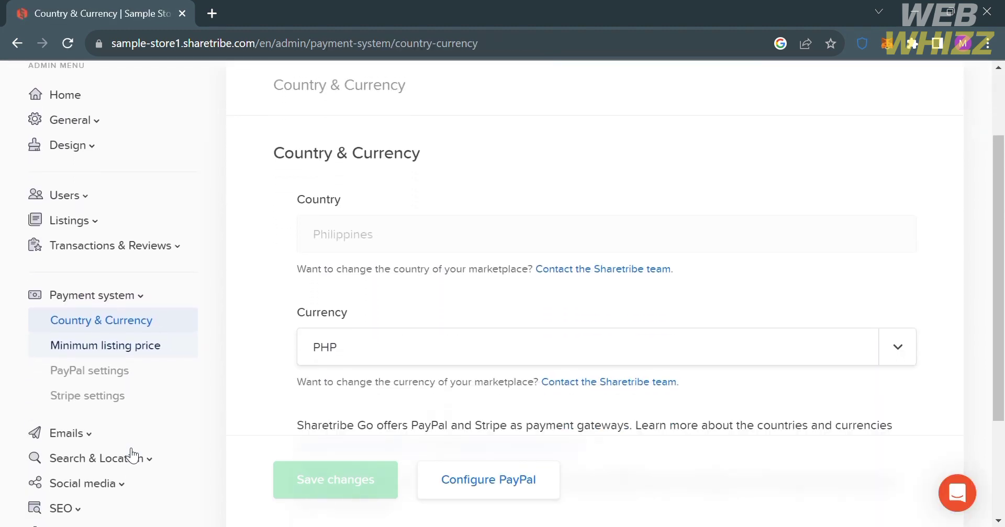
click(130, 310)
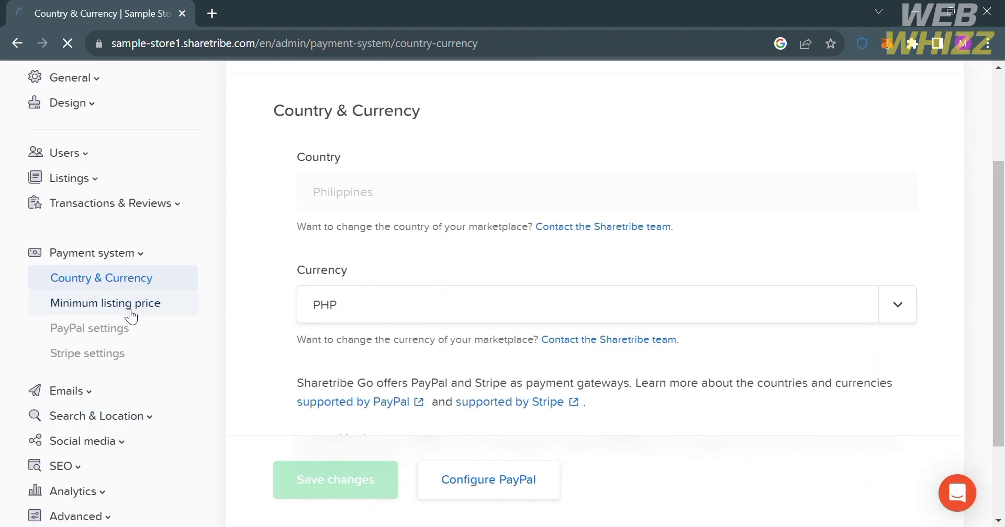
scroll(132, 406, down, 2)
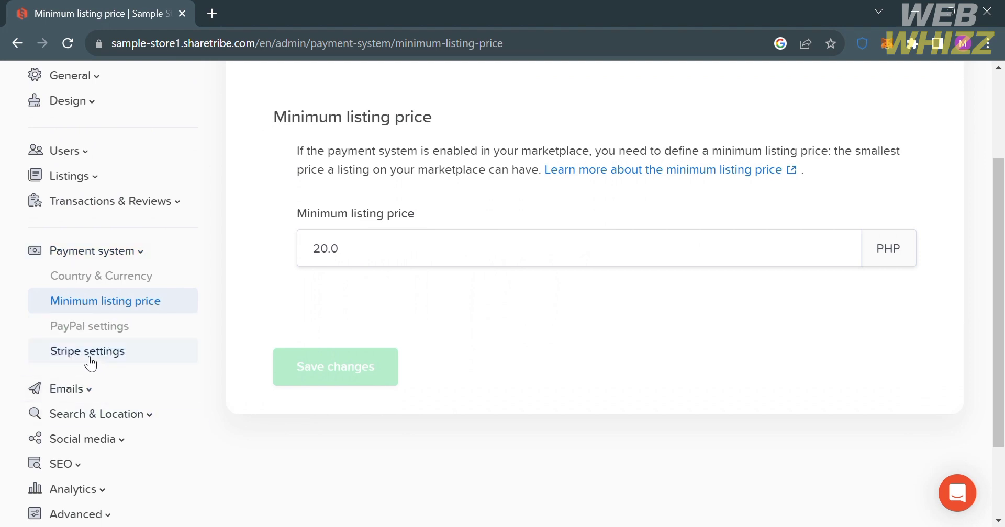
click(84, 392)
View the Compose email page addressed to All users, then open Search settings with Keyword search
scroll(86, 397, down, 3)
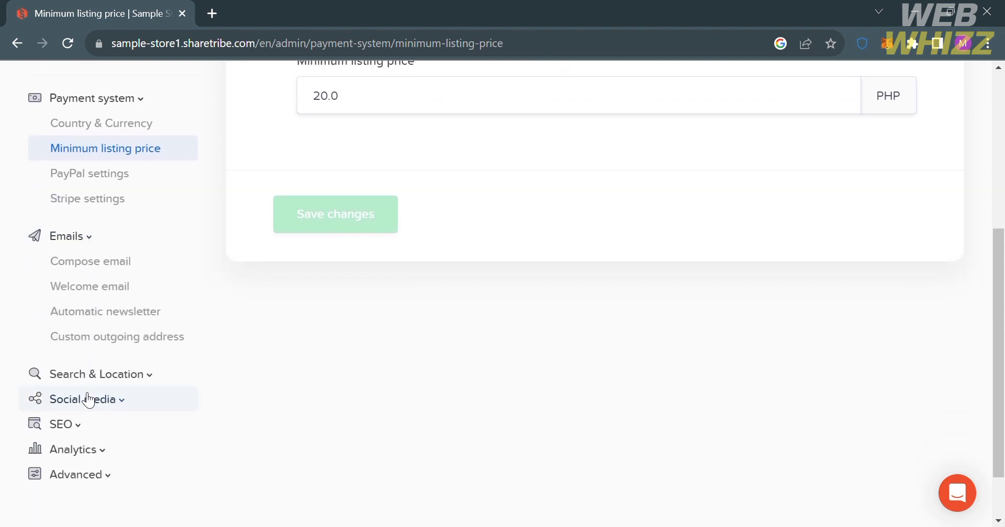
click(116, 274)
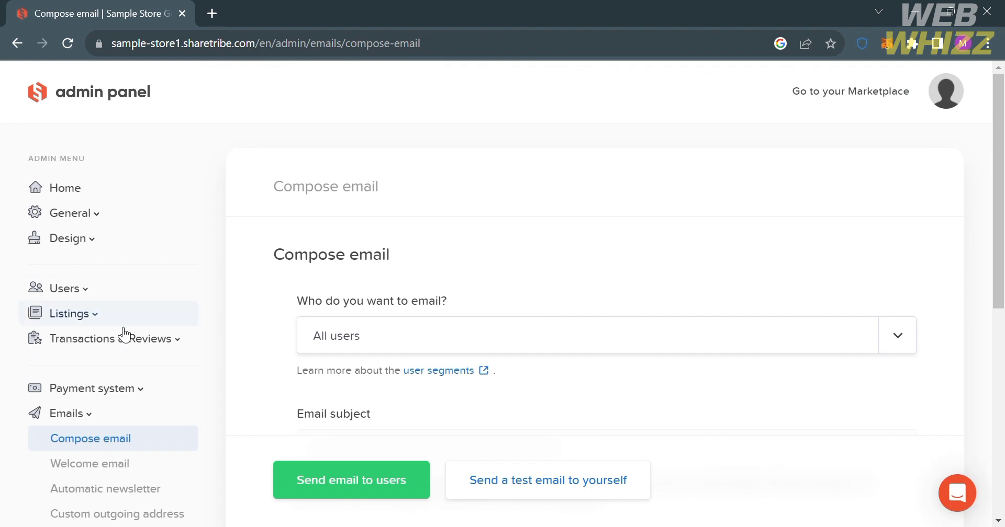
scroll(127, 358, down, 3)
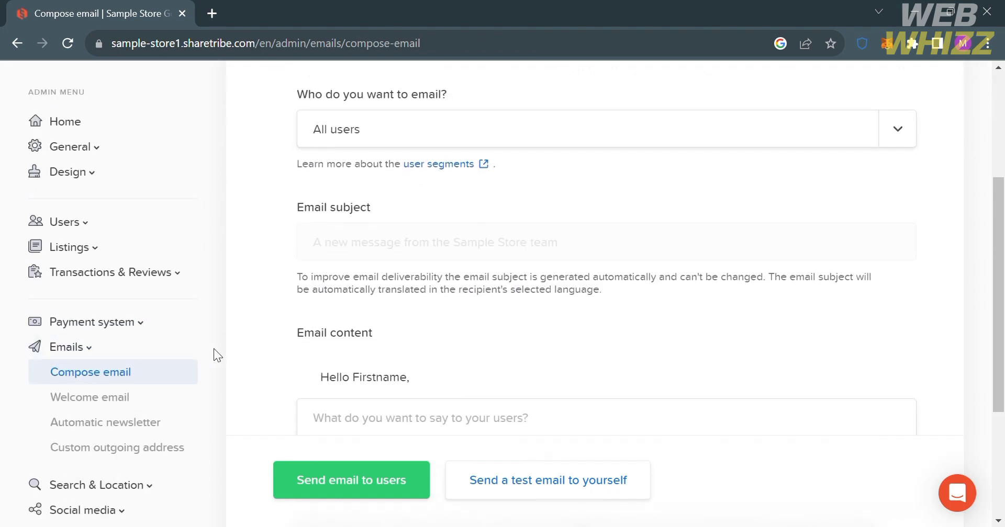
scroll(214, 349, down, 2)
scroll(213, 348, down, 1)
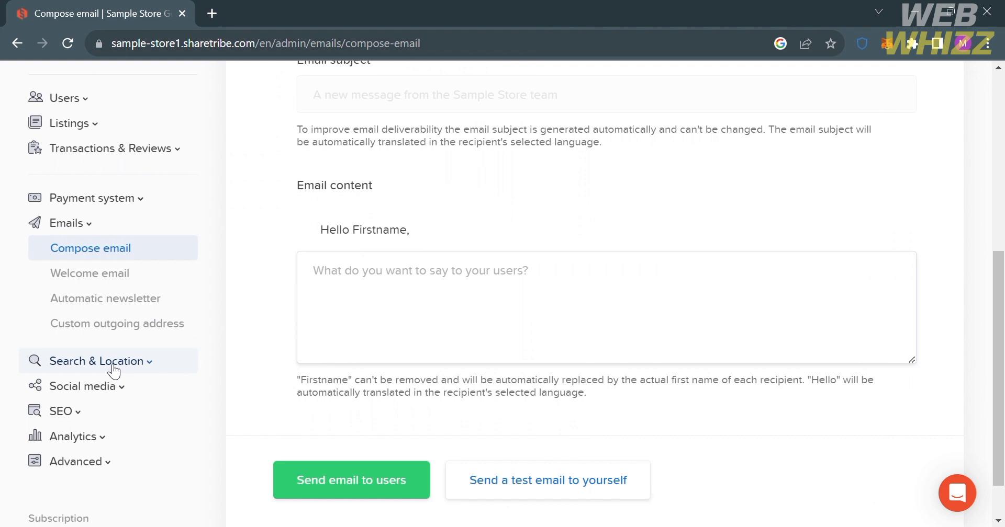
click(114, 372)
click(92, 332)
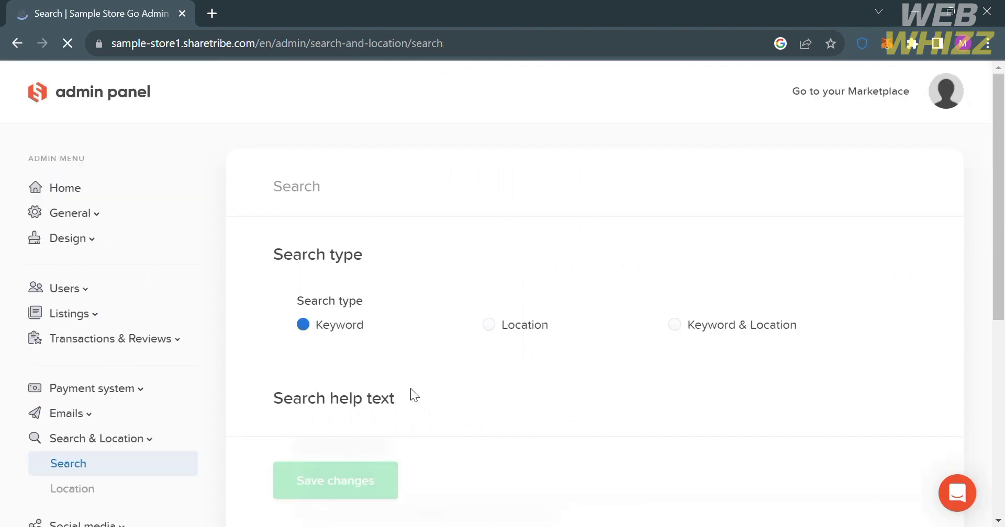
Review Search settings and the Location settings allowing locations on profiles and listings
scroll(413, 391, down, 4)
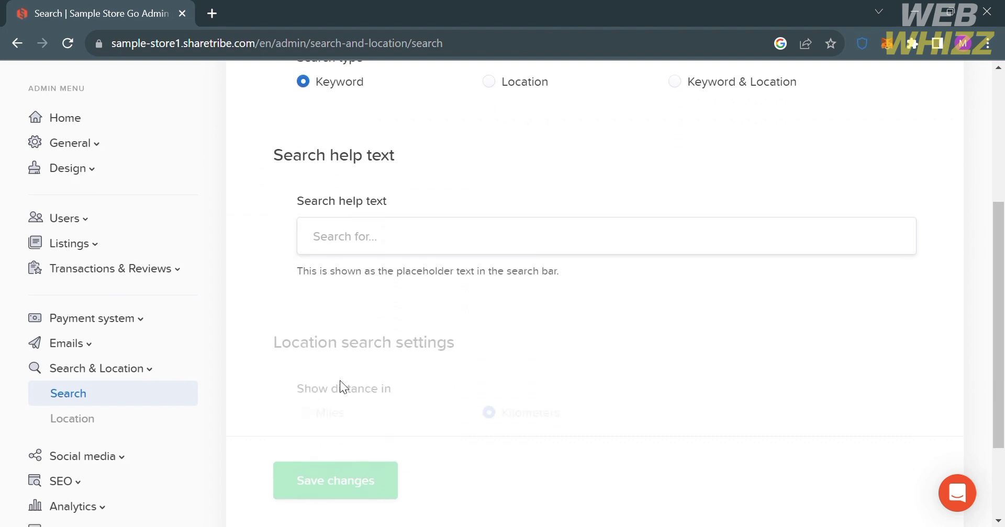
scroll(177, 439, down, 2)
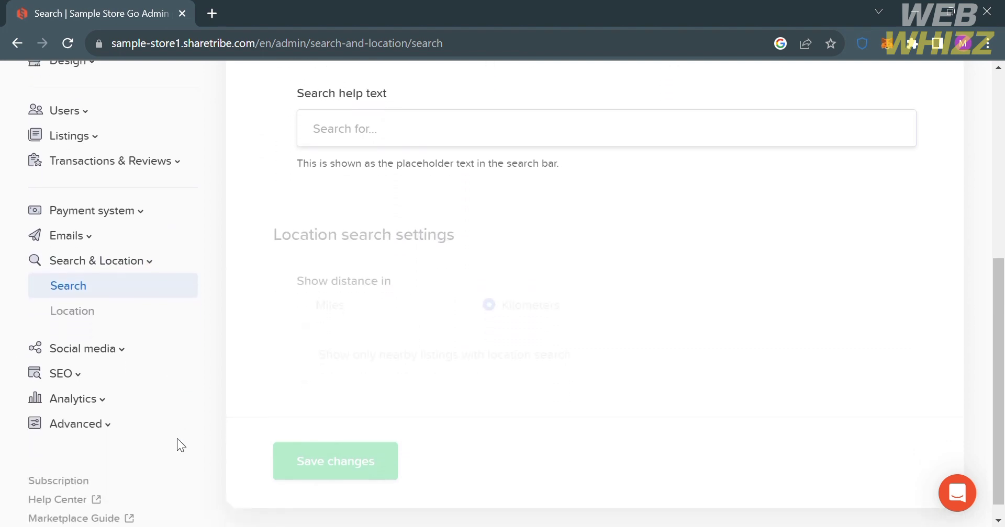
click(93, 304)
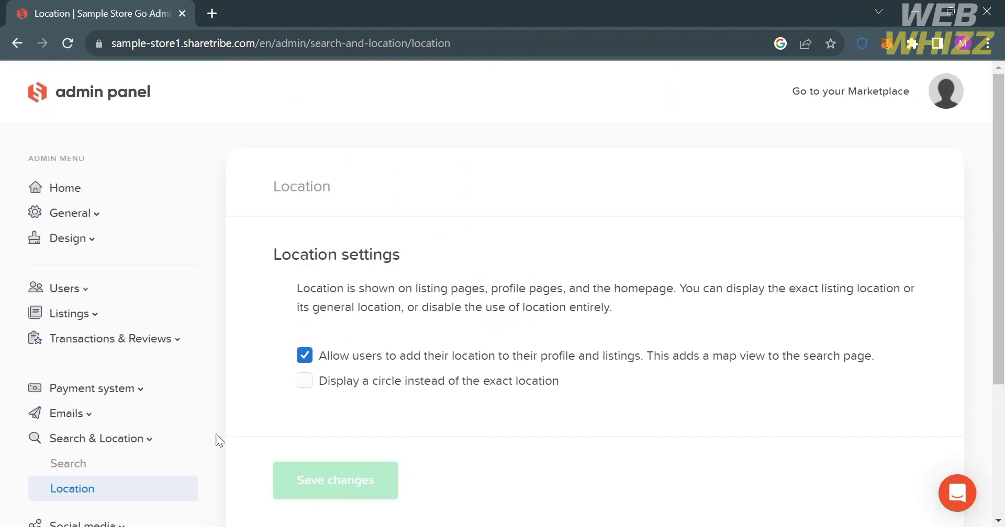
scroll(400, 390, down, 2)
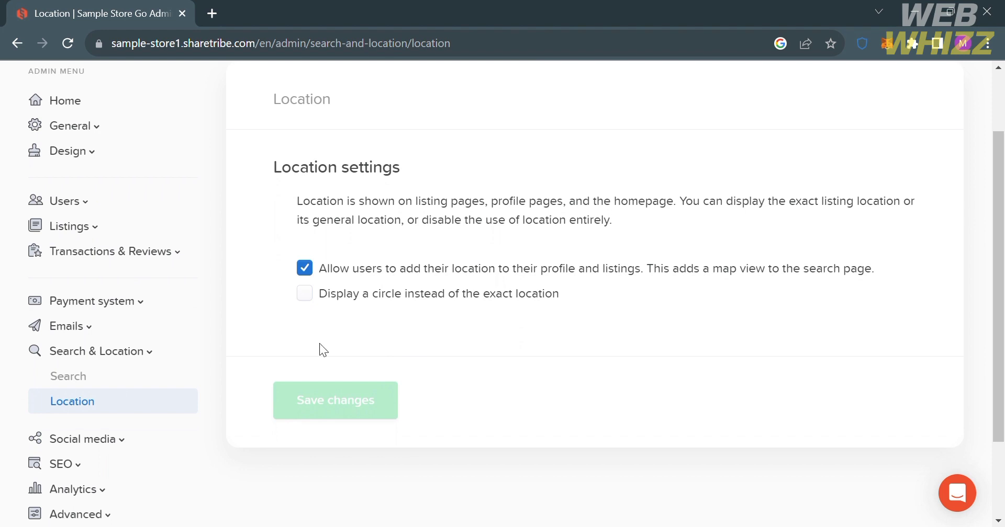
scroll(184, 463, down, 2)
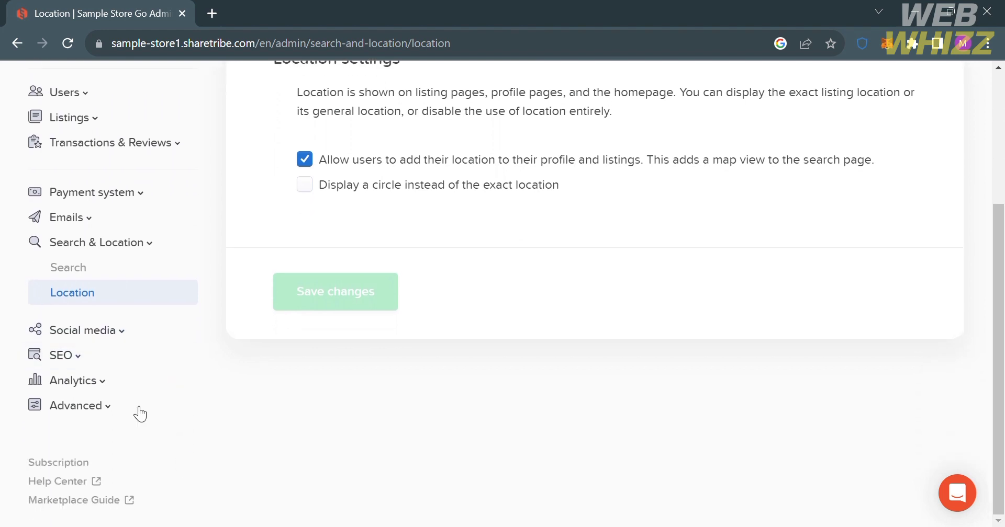
Expand Social media, SEO and Analytics, then open the Google Analytics settings
click(102, 332)
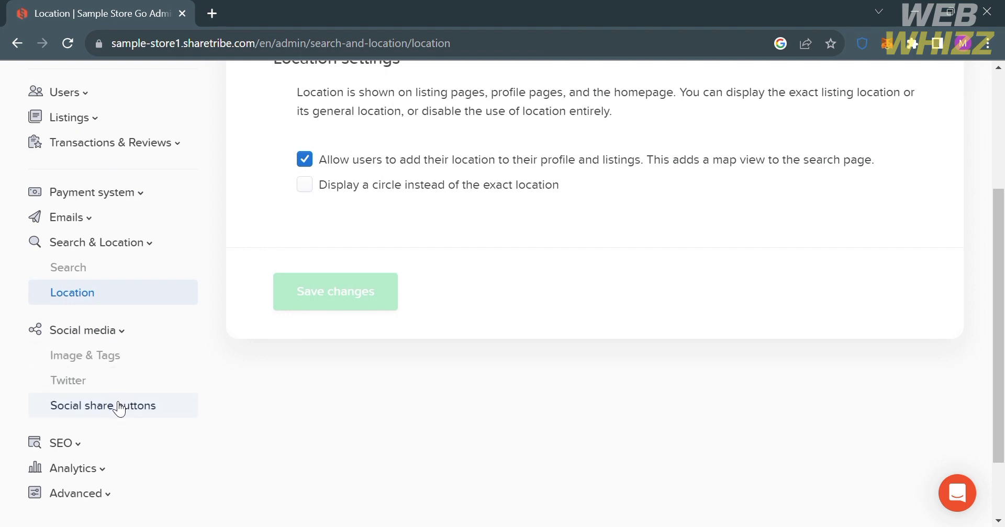
click(81, 445)
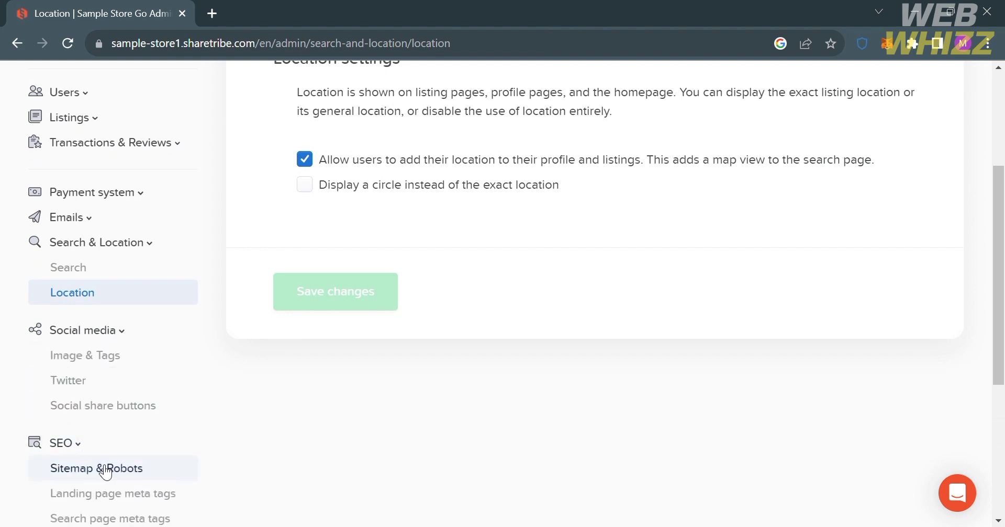
scroll(106, 473, down, 4)
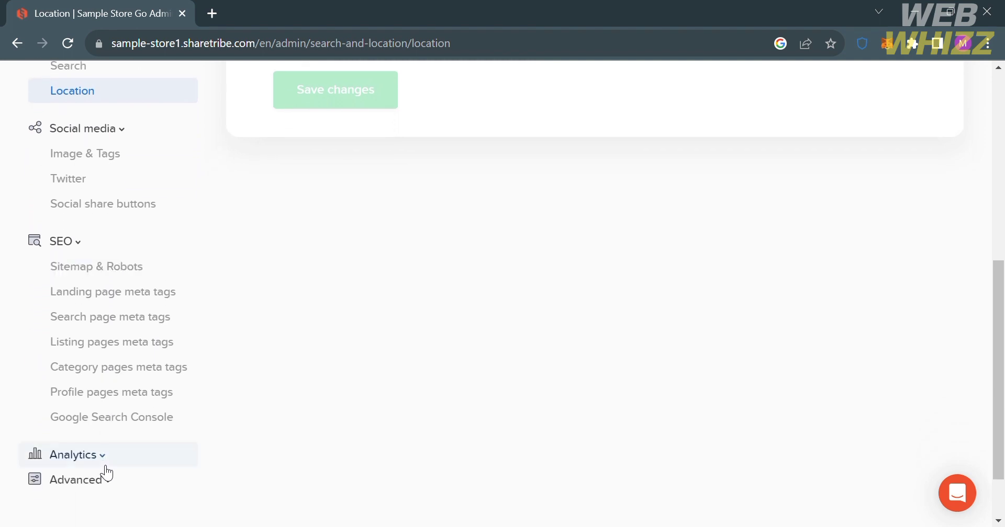
scroll(107, 474, down, 1)
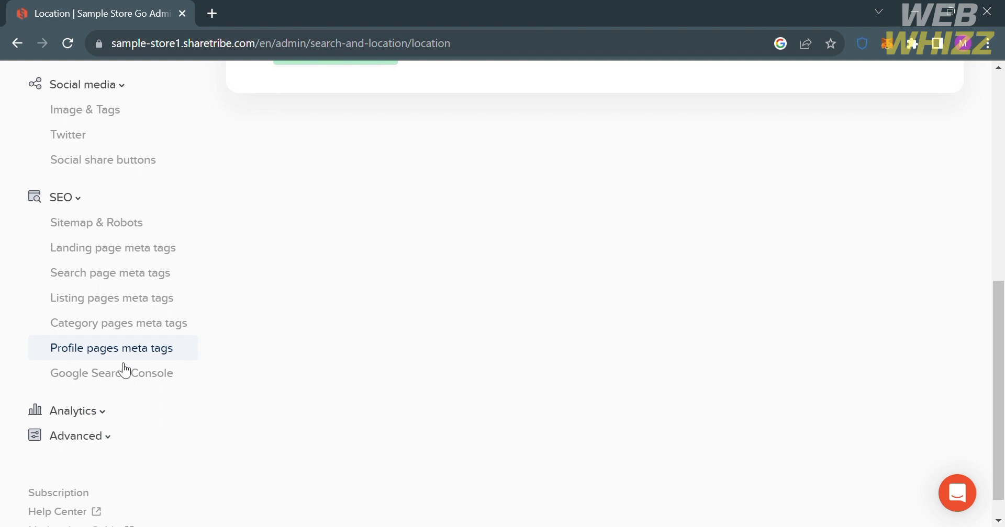
click(101, 414)
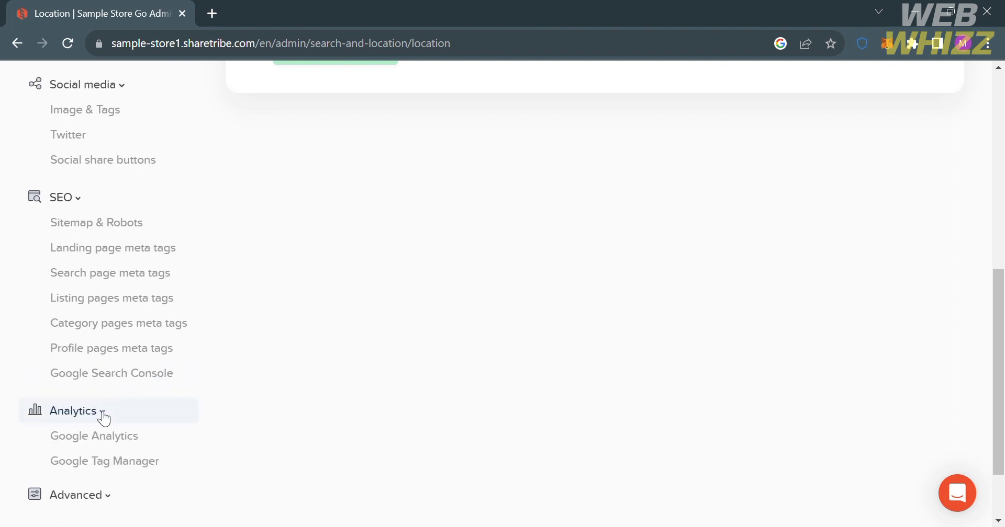
click(114, 448)
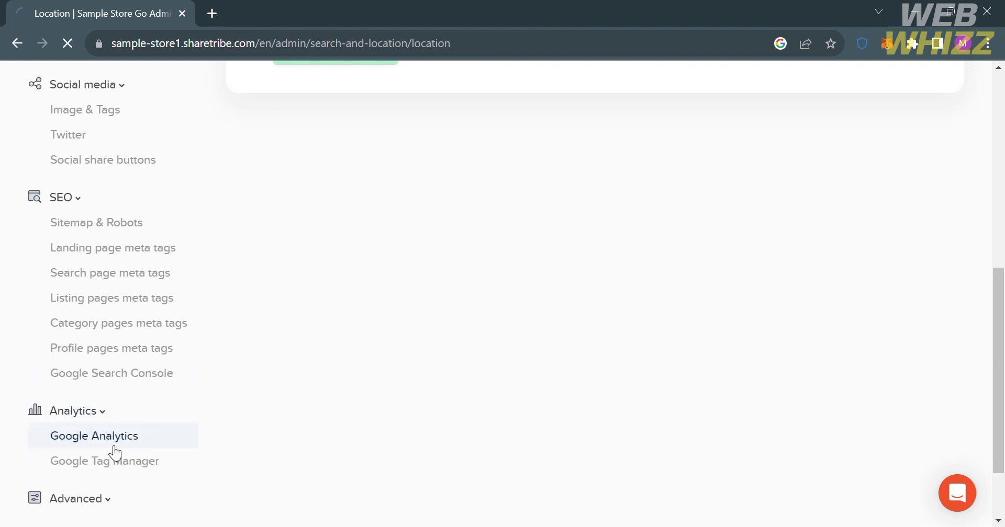
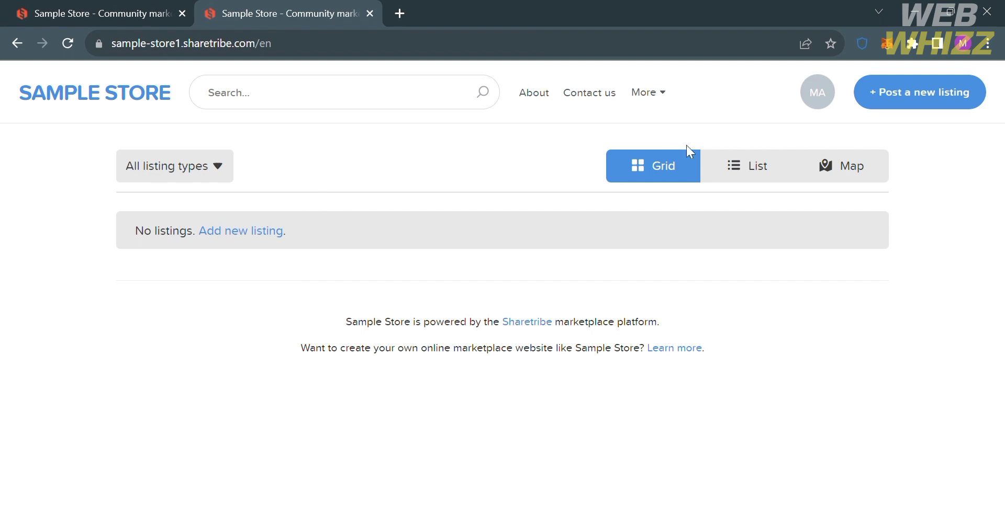
Start a new listing of the 'Selling without online payment' type
click(924, 109)
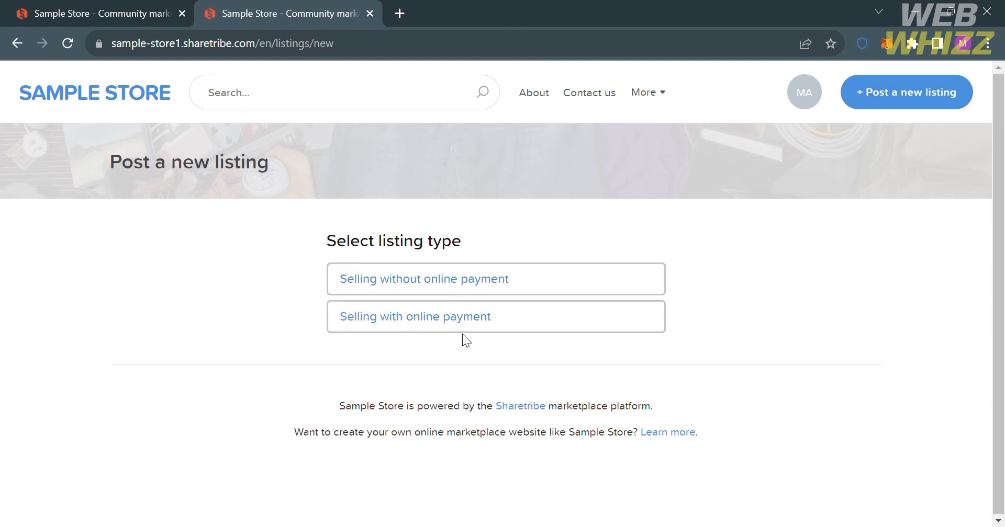
click(596, 286)
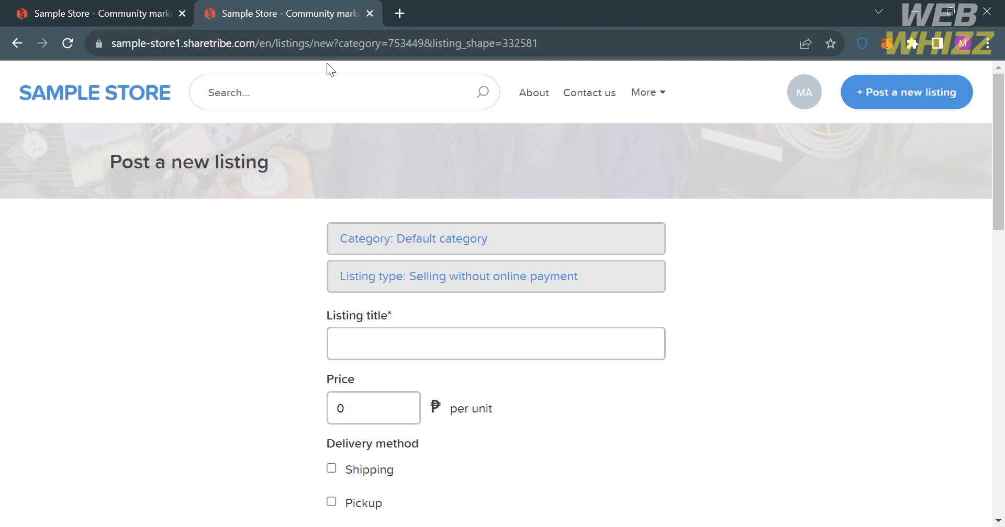
Title the listing 'Sample Title' and set its price to 500
click(394, 343)
text(Sample Title)
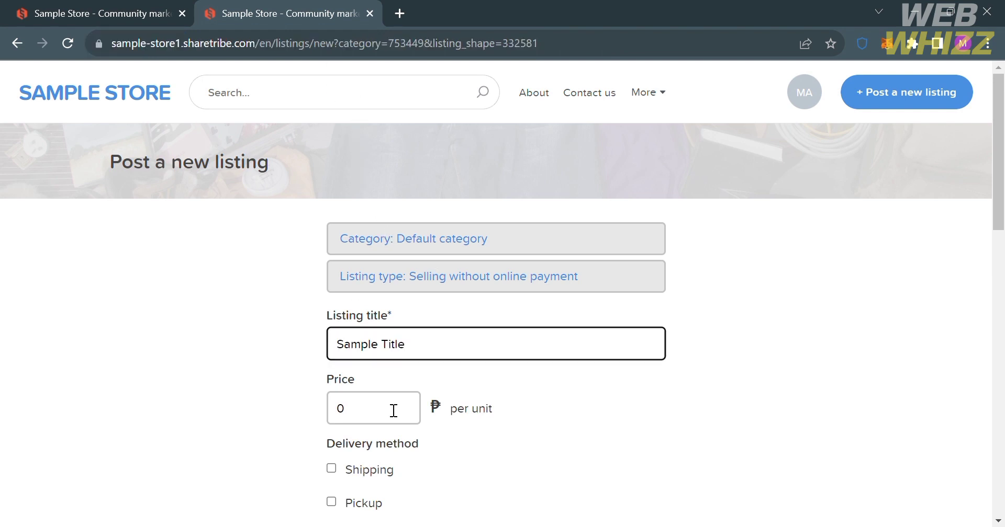
click(393, 413)
key(BackSpace)
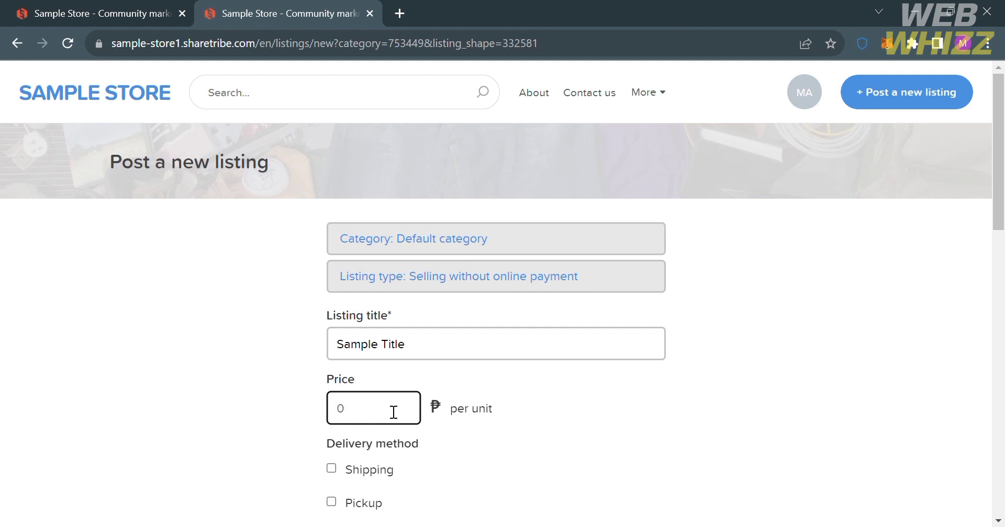
text(500)
Enable shipping with a 50 shipping fee and 20 per additional item
scroll(393, 413, down, 3)
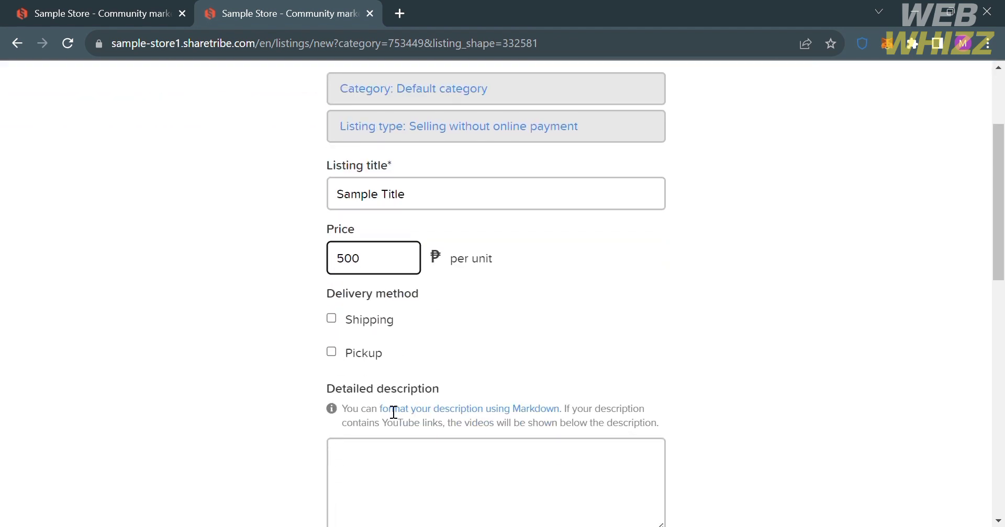
click(331, 318)
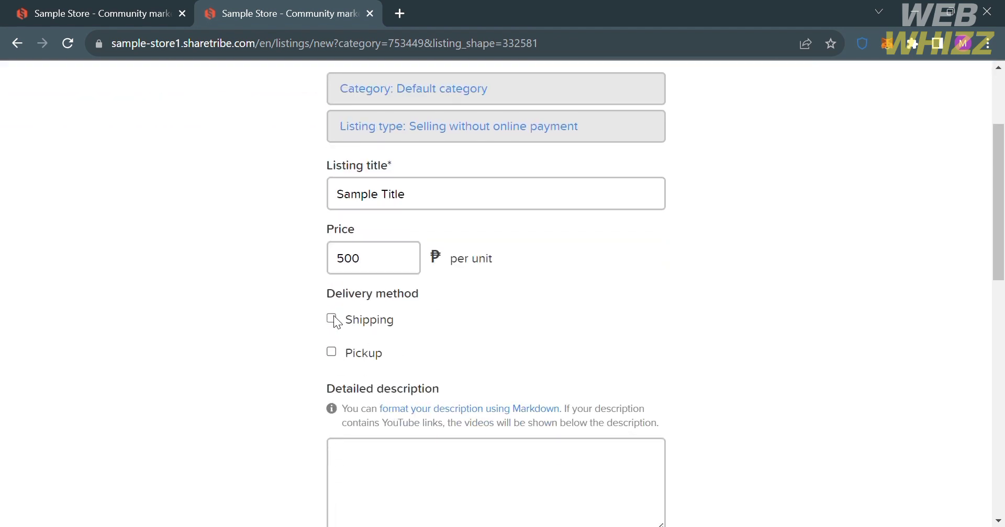
click(632, 367)
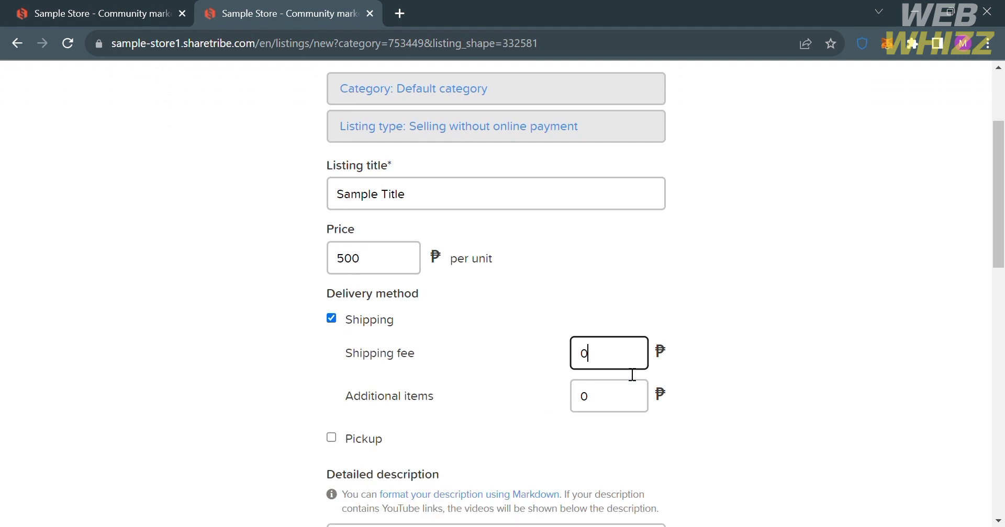
key(BackSpace)
text(50)
click(616, 408)
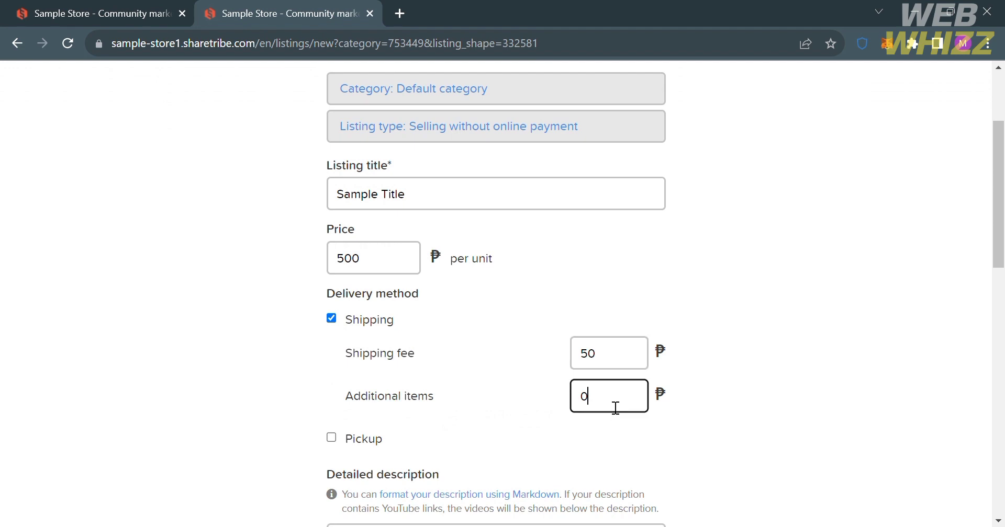
text(20)
key(BackSpace)
key(BackSpace)
key(BackSpace)
text(20)
scroll(616, 408, down, 3)
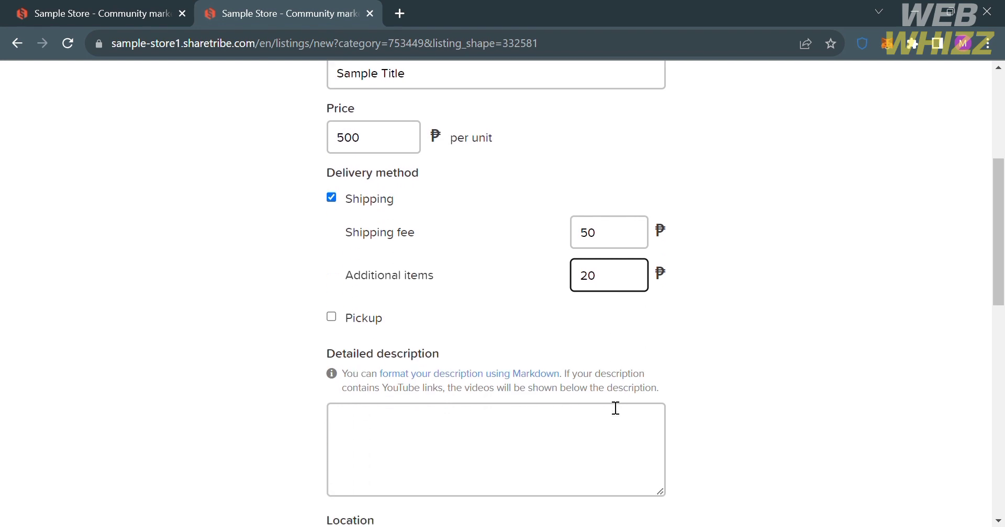
click(616, 408)
Enter 'Sample Description' as the listing's detailed description
scroll(616, 409, down, 1)
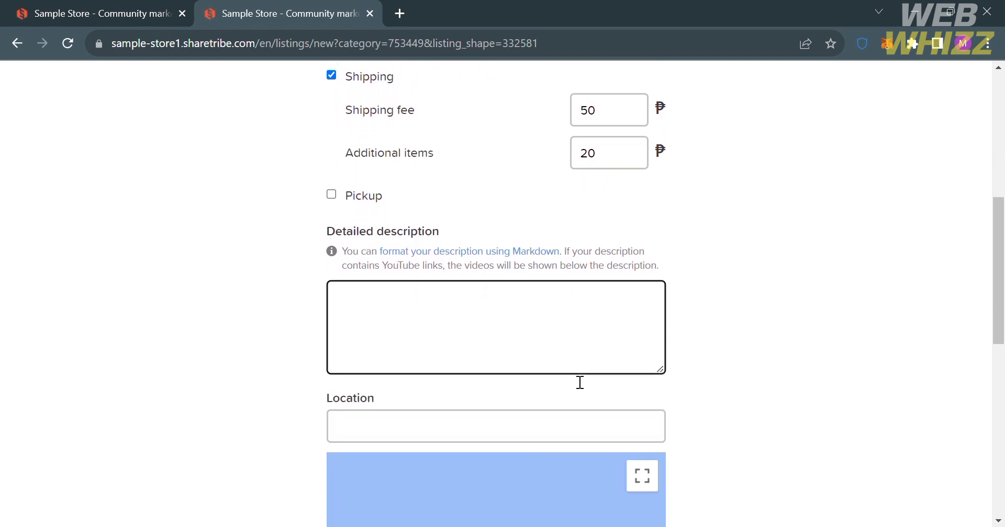
text(Sample Descript)
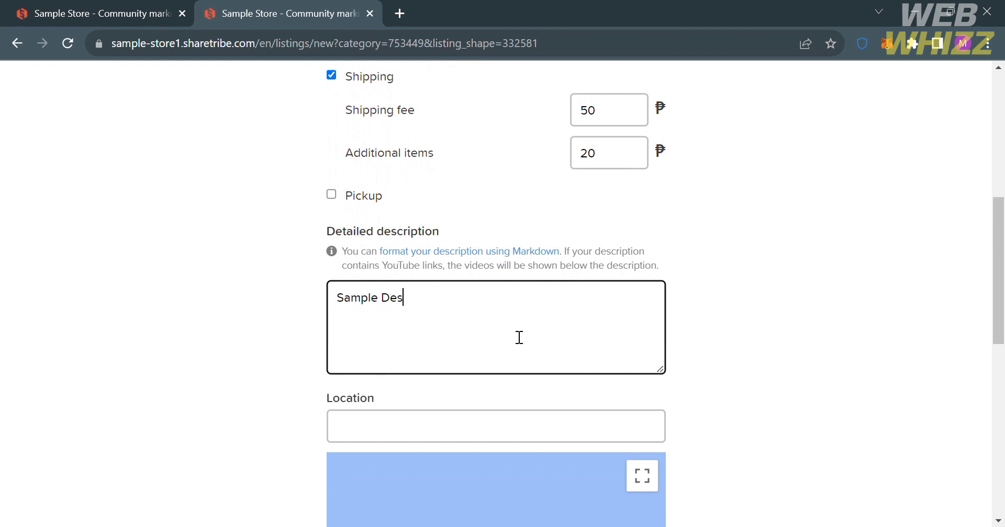
text(ion)
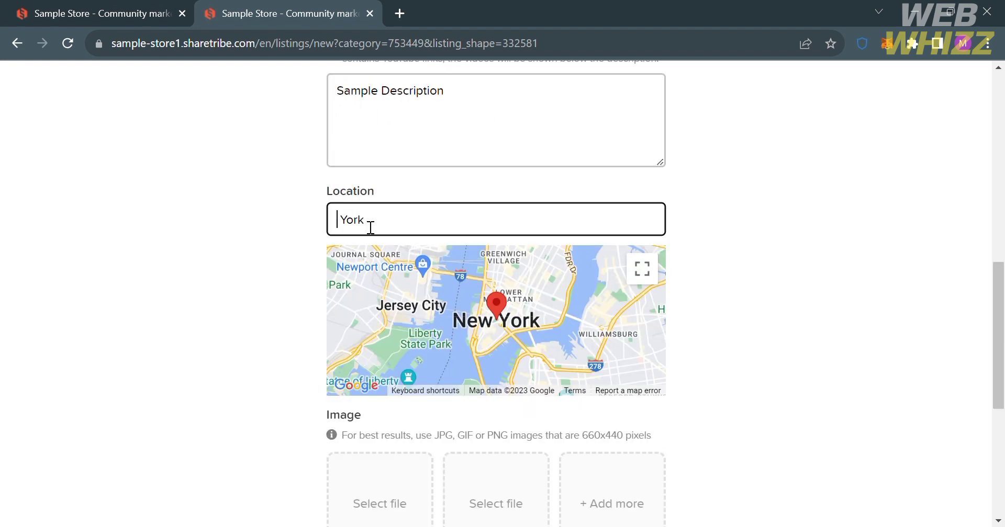
scroll(512, 332, down, 3)
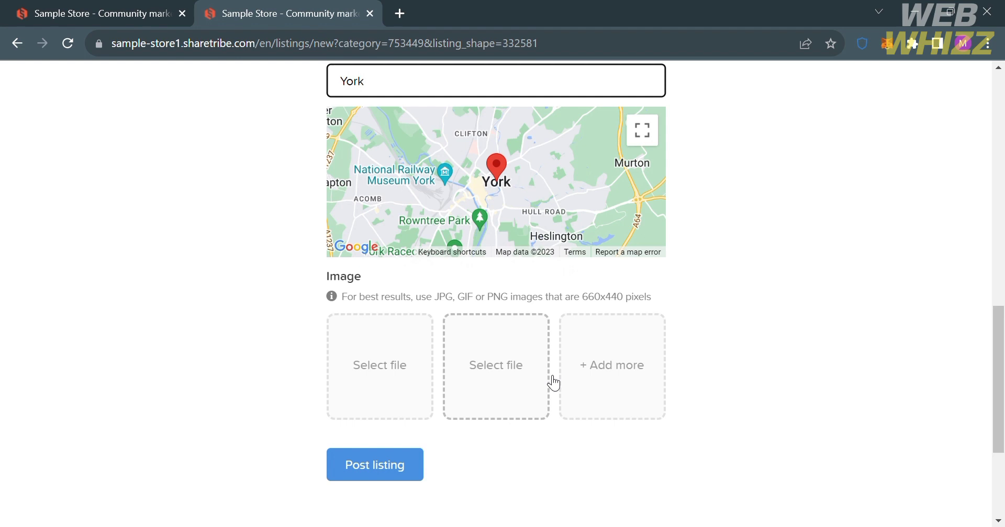
Post the listing, review its page, and return to the Sample Store homepage
click(376, 465)
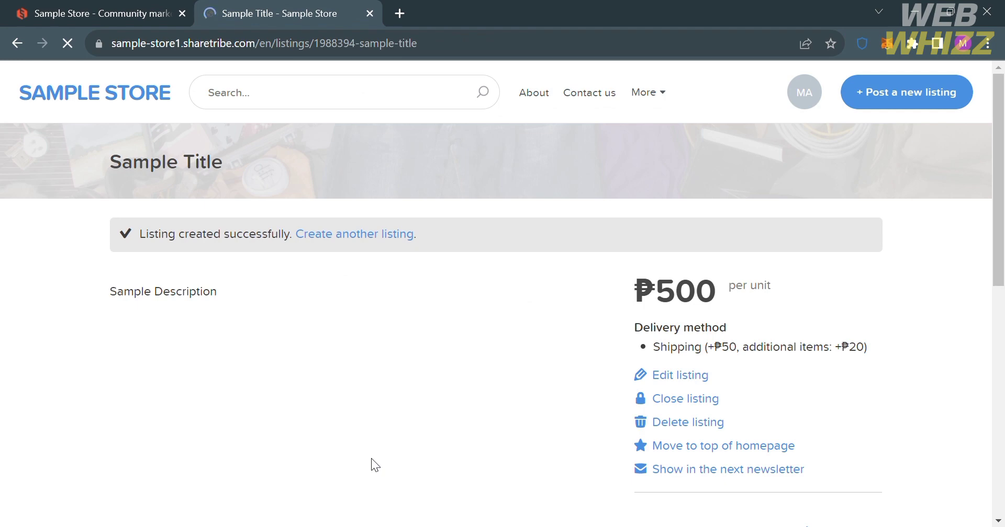
scroll(372, 458, down, 5)
scroll(371, 458, down, 5)
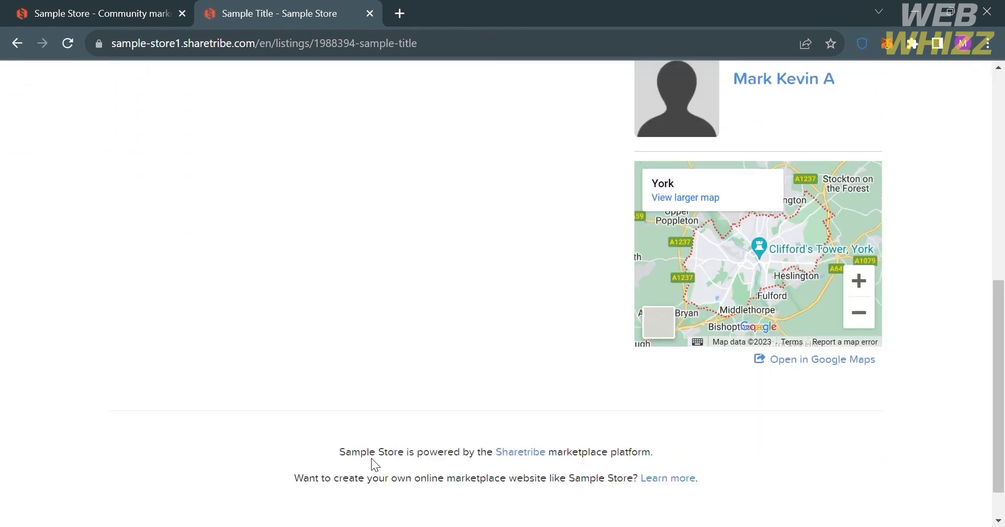
scroll(651, 343, up, 7)
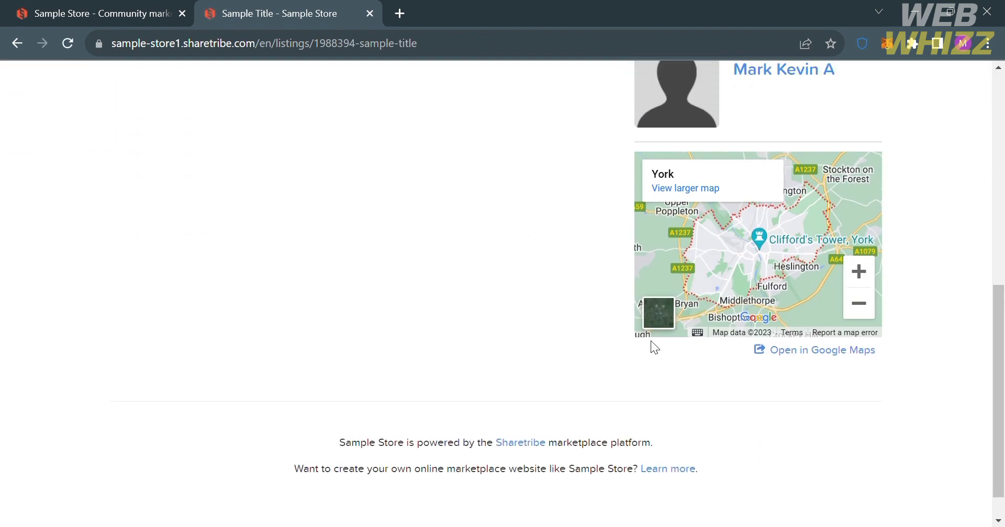
scroll(737, 268, down, 4)
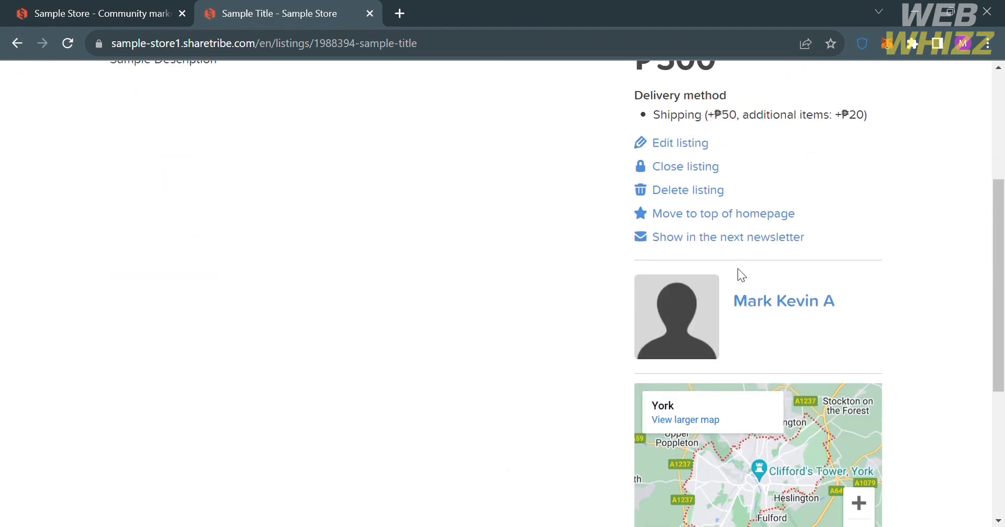
scroll(737, 268, up, 4)
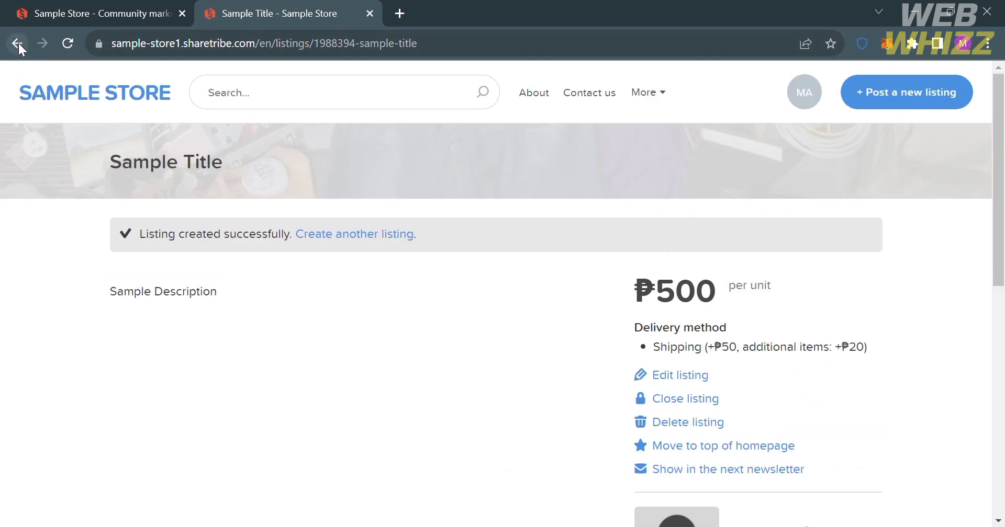
click(83, 99)
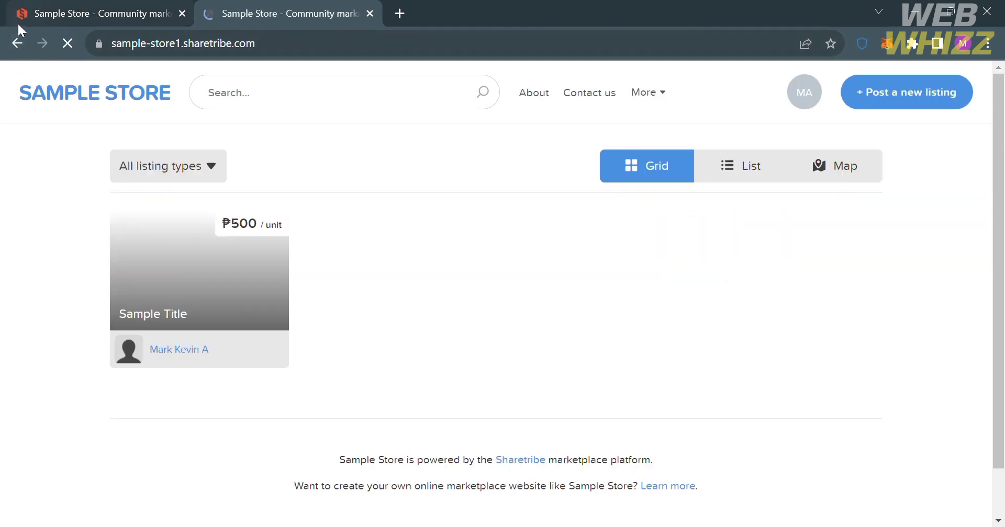